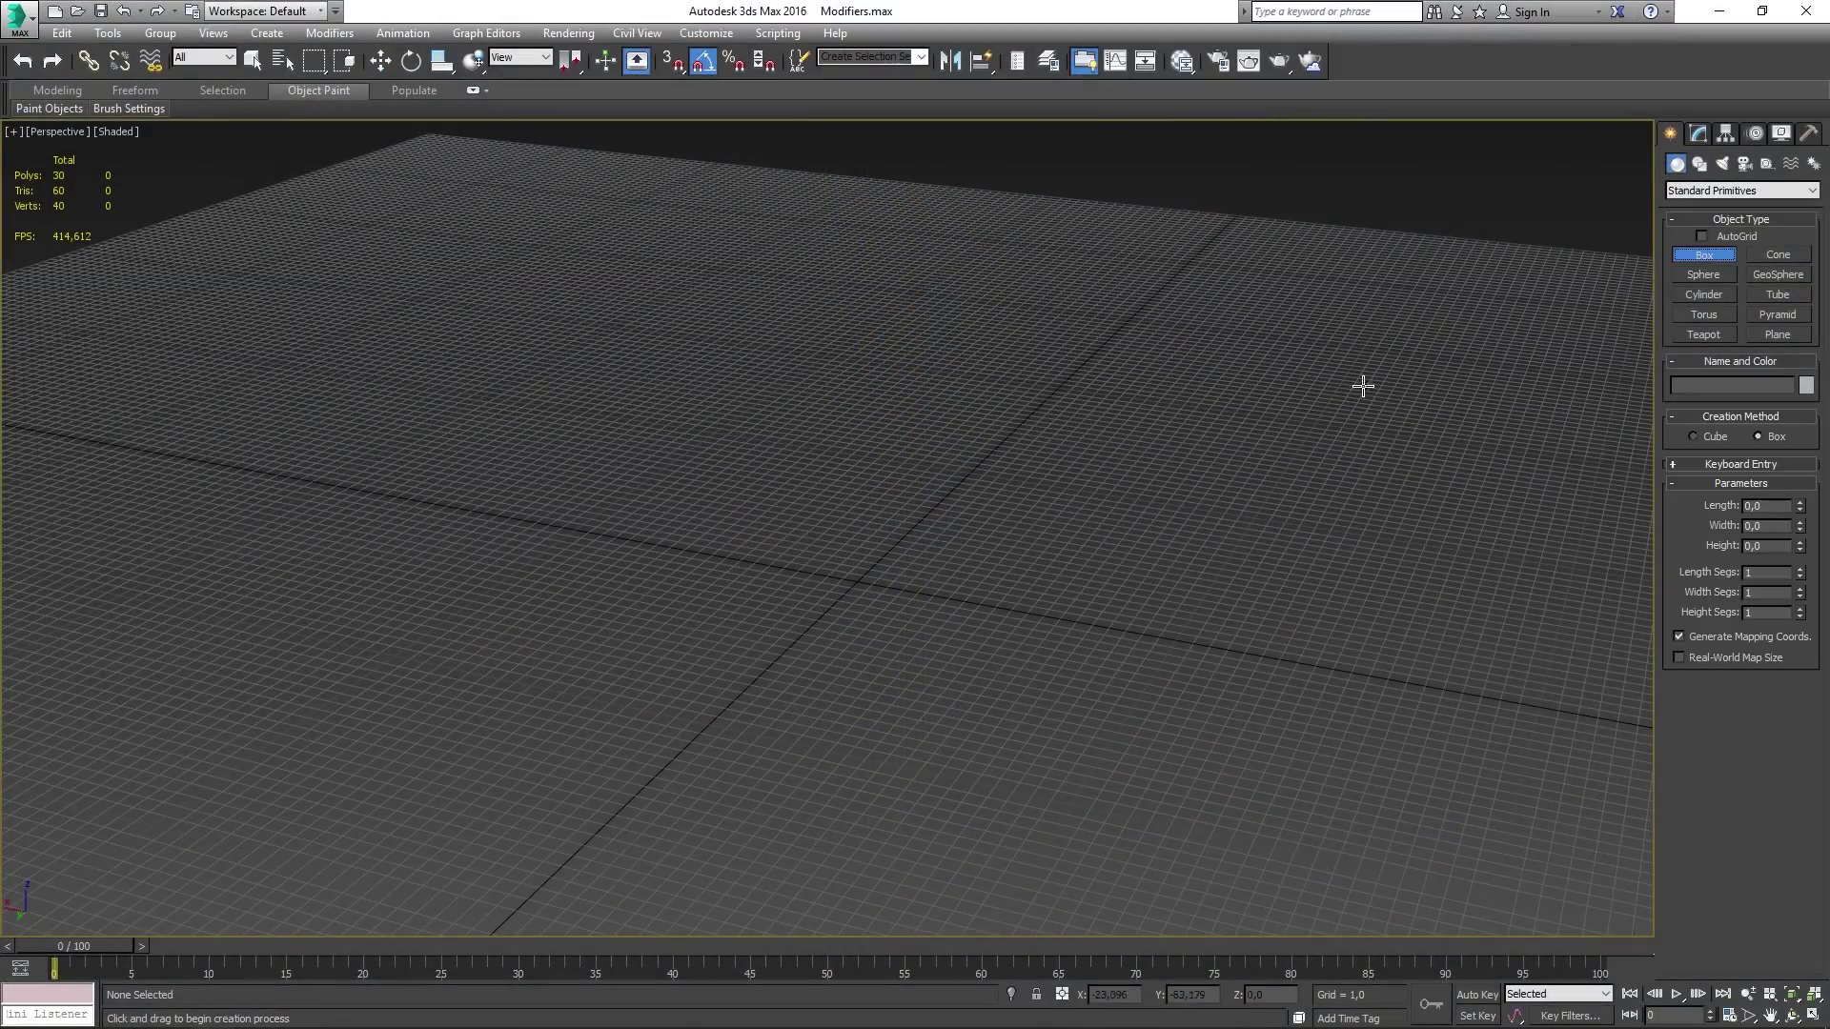
- Draw a box and give it length 10, width 10 and height 20
{"action": "left_click_drag", "start_coordinate": [848, 524], "coordinate": [877, 658]}
{"action": "left_click", "coordinate": [964, 317]}
{"action": "key", "text": "w"}
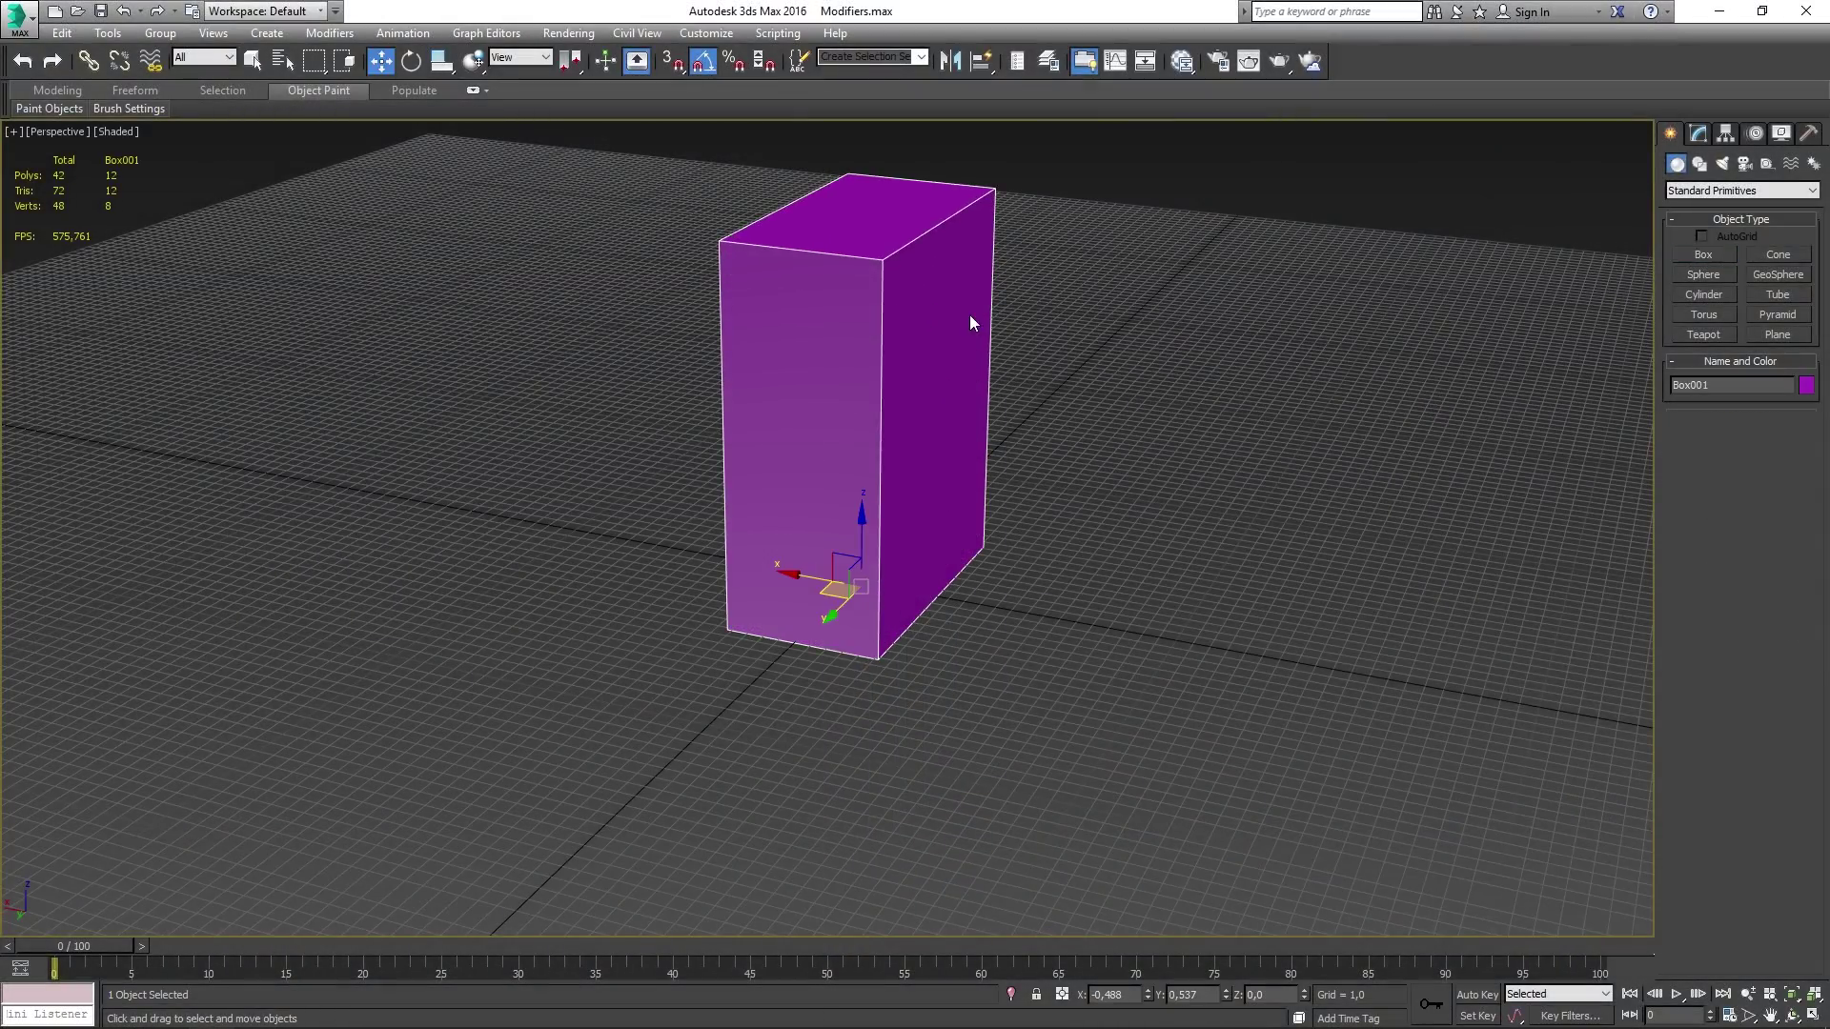
{"action": "middle_click_drag", "start_coordinate": [968, 319], "coordinate": [915, 331], "text": "alt"}
{"action": "left_click", "coordinate": [1699, 134]}
{"action": "left_click", "coordinate": [1763, 519]}
{"action": "type", "text": "10"}
{"action": "key", "text": "Tab"}
{"action": "type", "text": "10"}
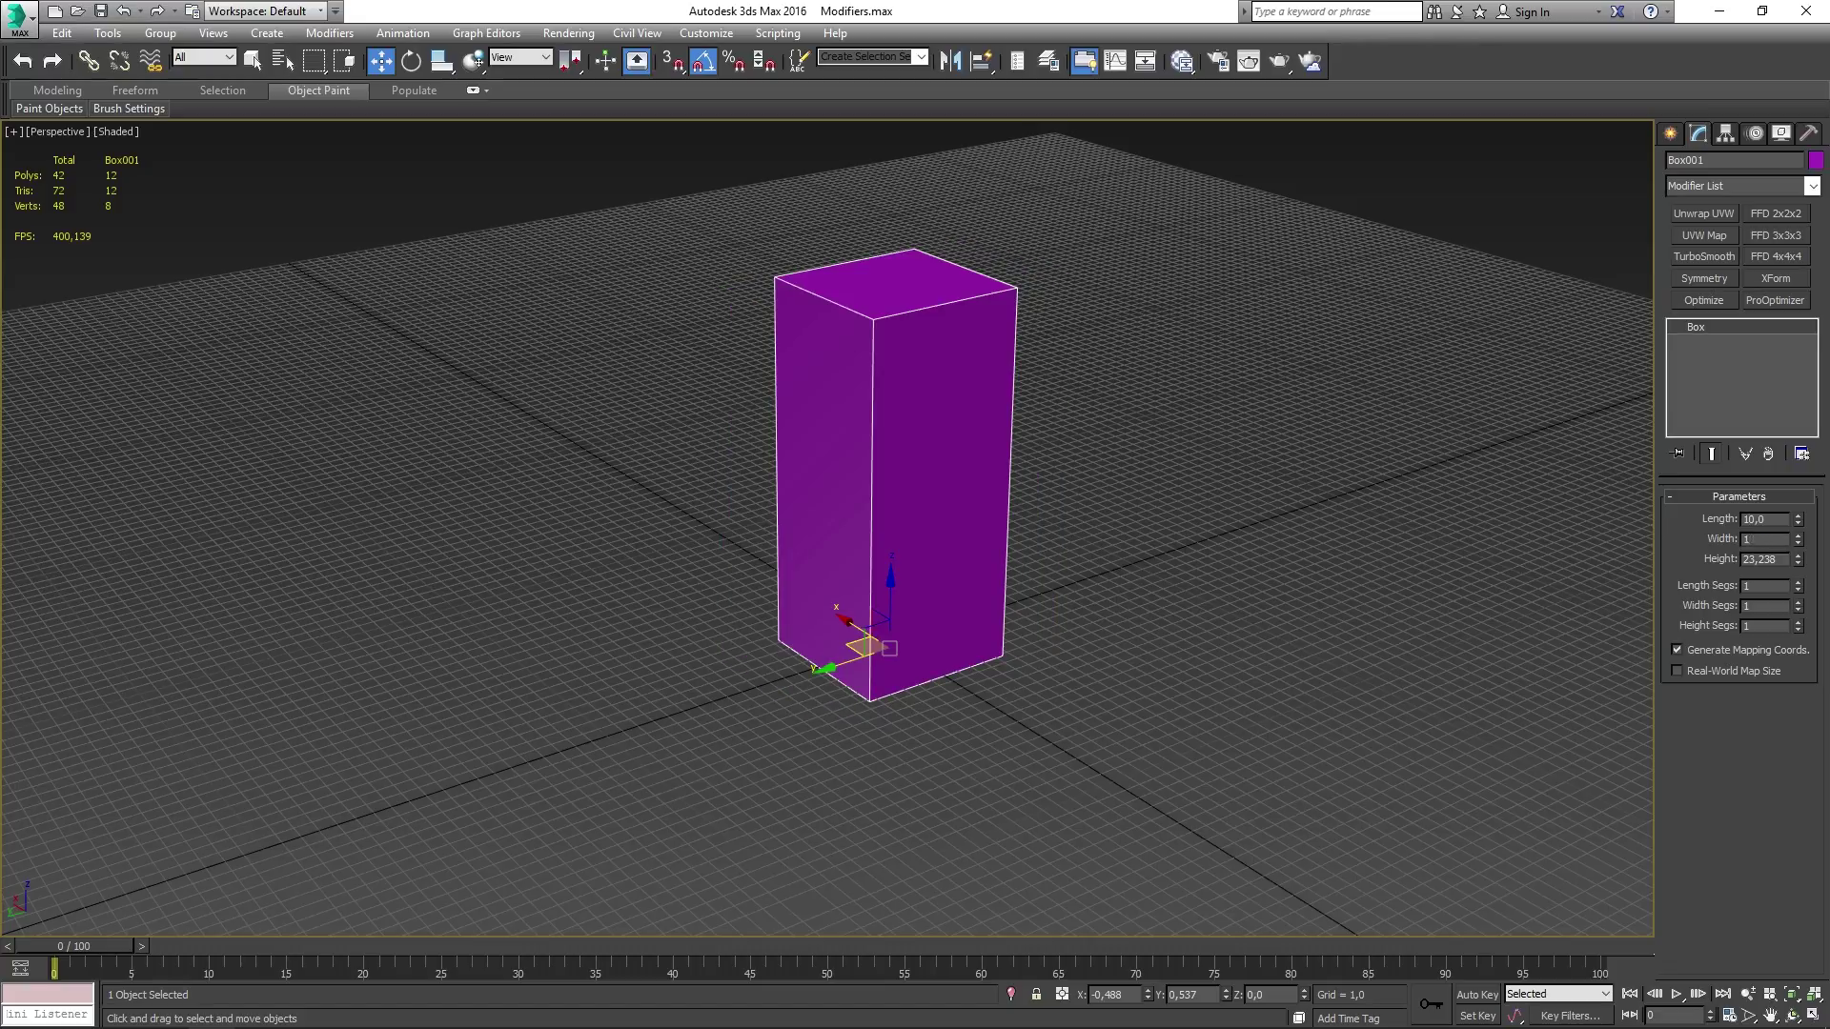
{"action": "key", "text": "Tab"}
{"action": "type", "text": "20"}
{"action": "key", "text": "Return"}
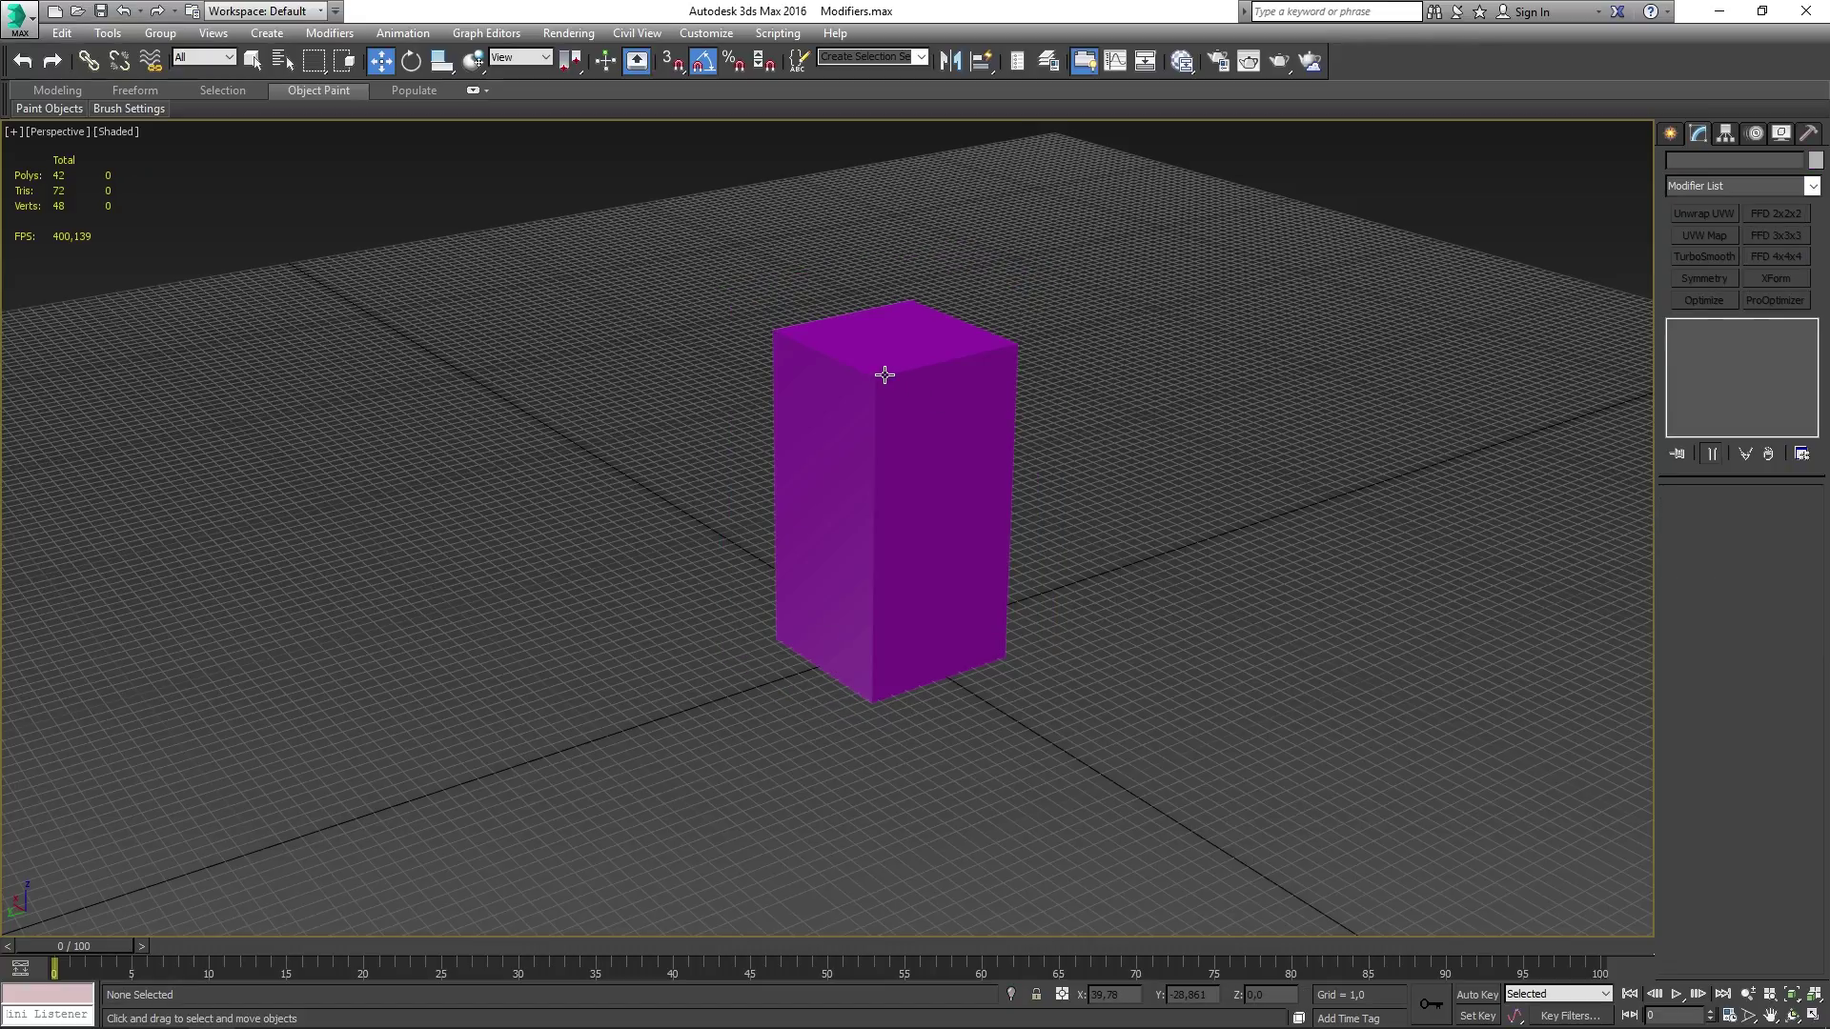
{"action": "left_click", "coordinate": [884, 376]}
- Convert the box to Editable Poly and add an Attribute Holder modifier
{"action": "right_click", "coordinate": [884, 375]}
{"action": "mouse_move", "coordinate": [963, 564]}
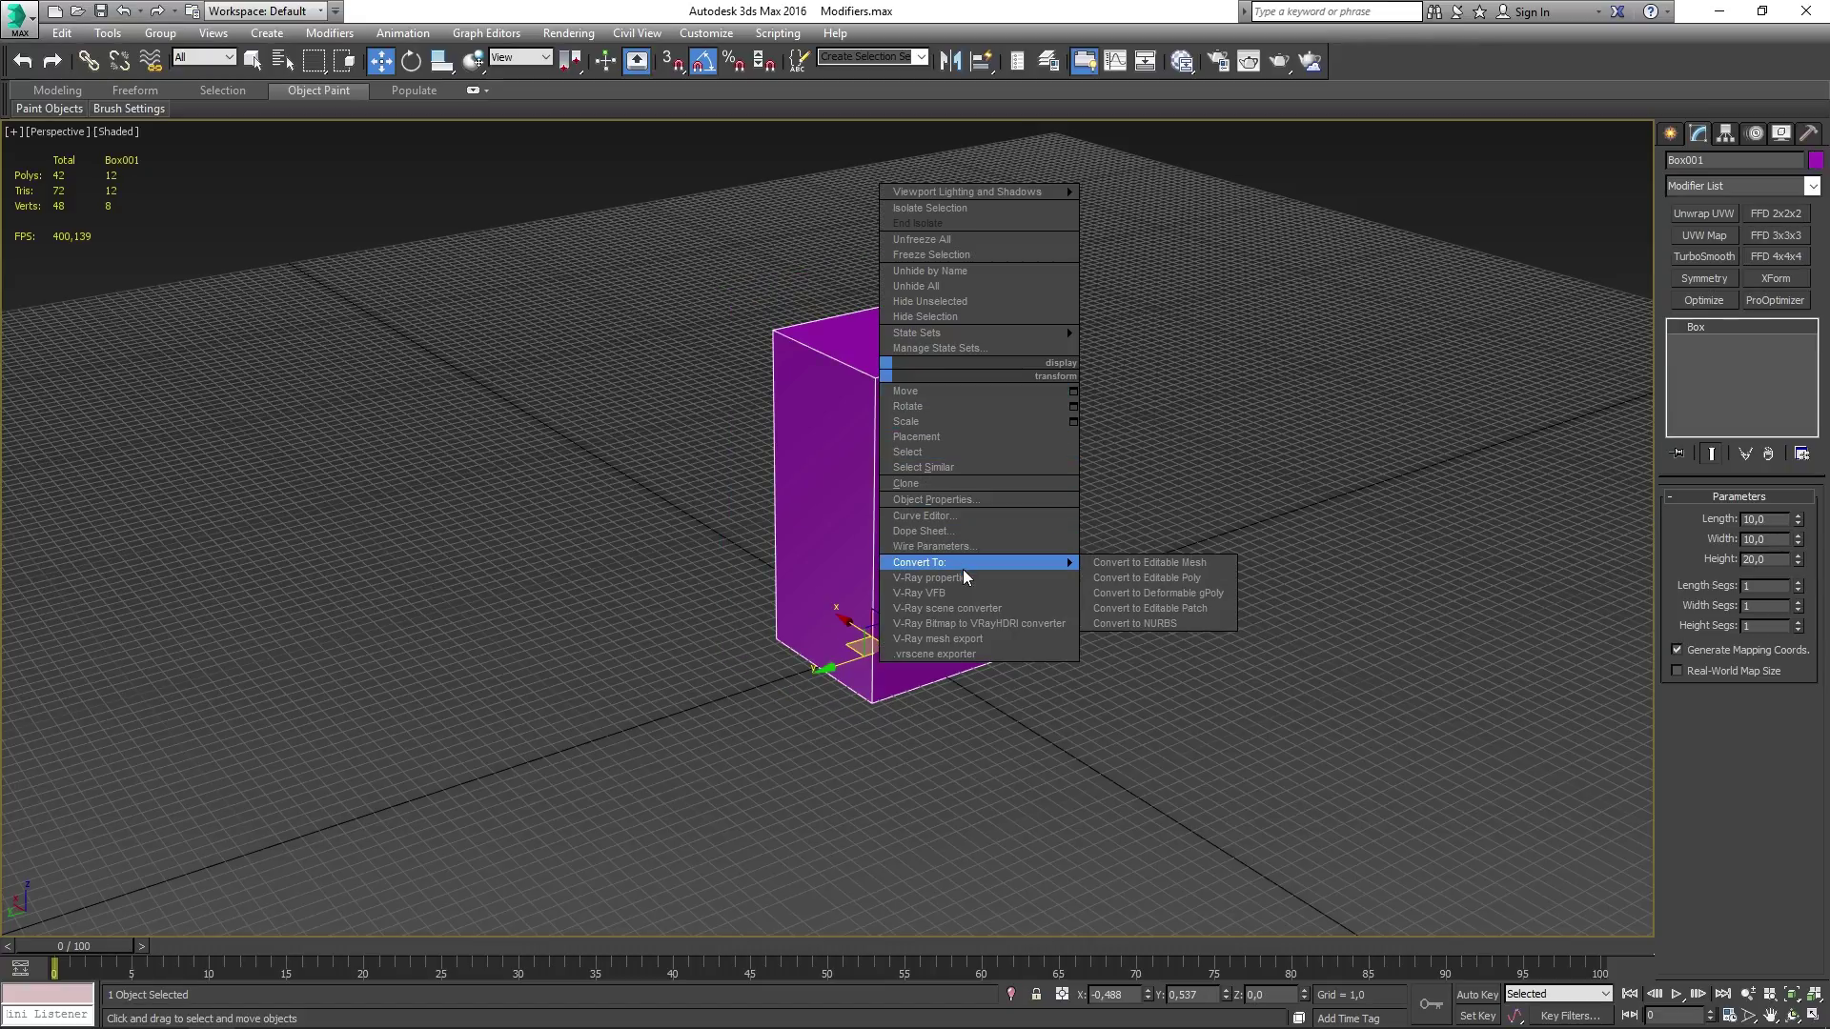
{"action": "left_click", "coordinate": [1148, 580]}
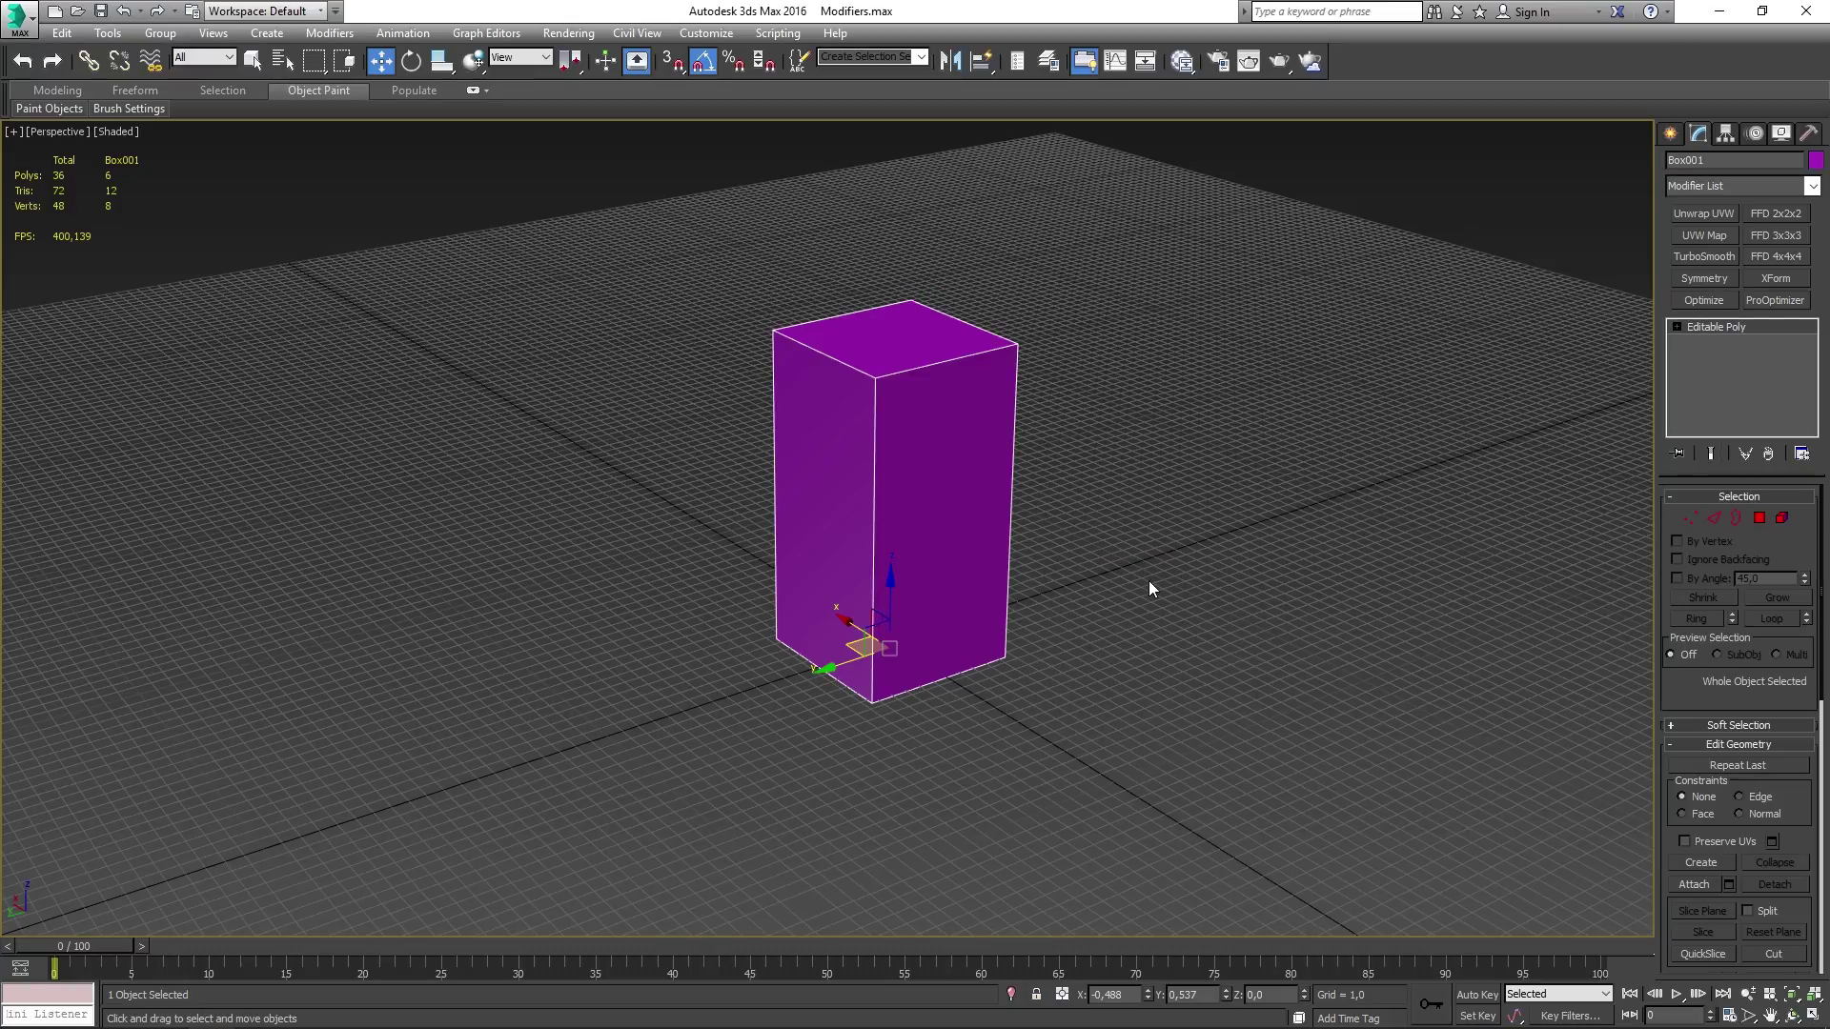
{"action": "left_click", "coordinate": [1742, 188]}
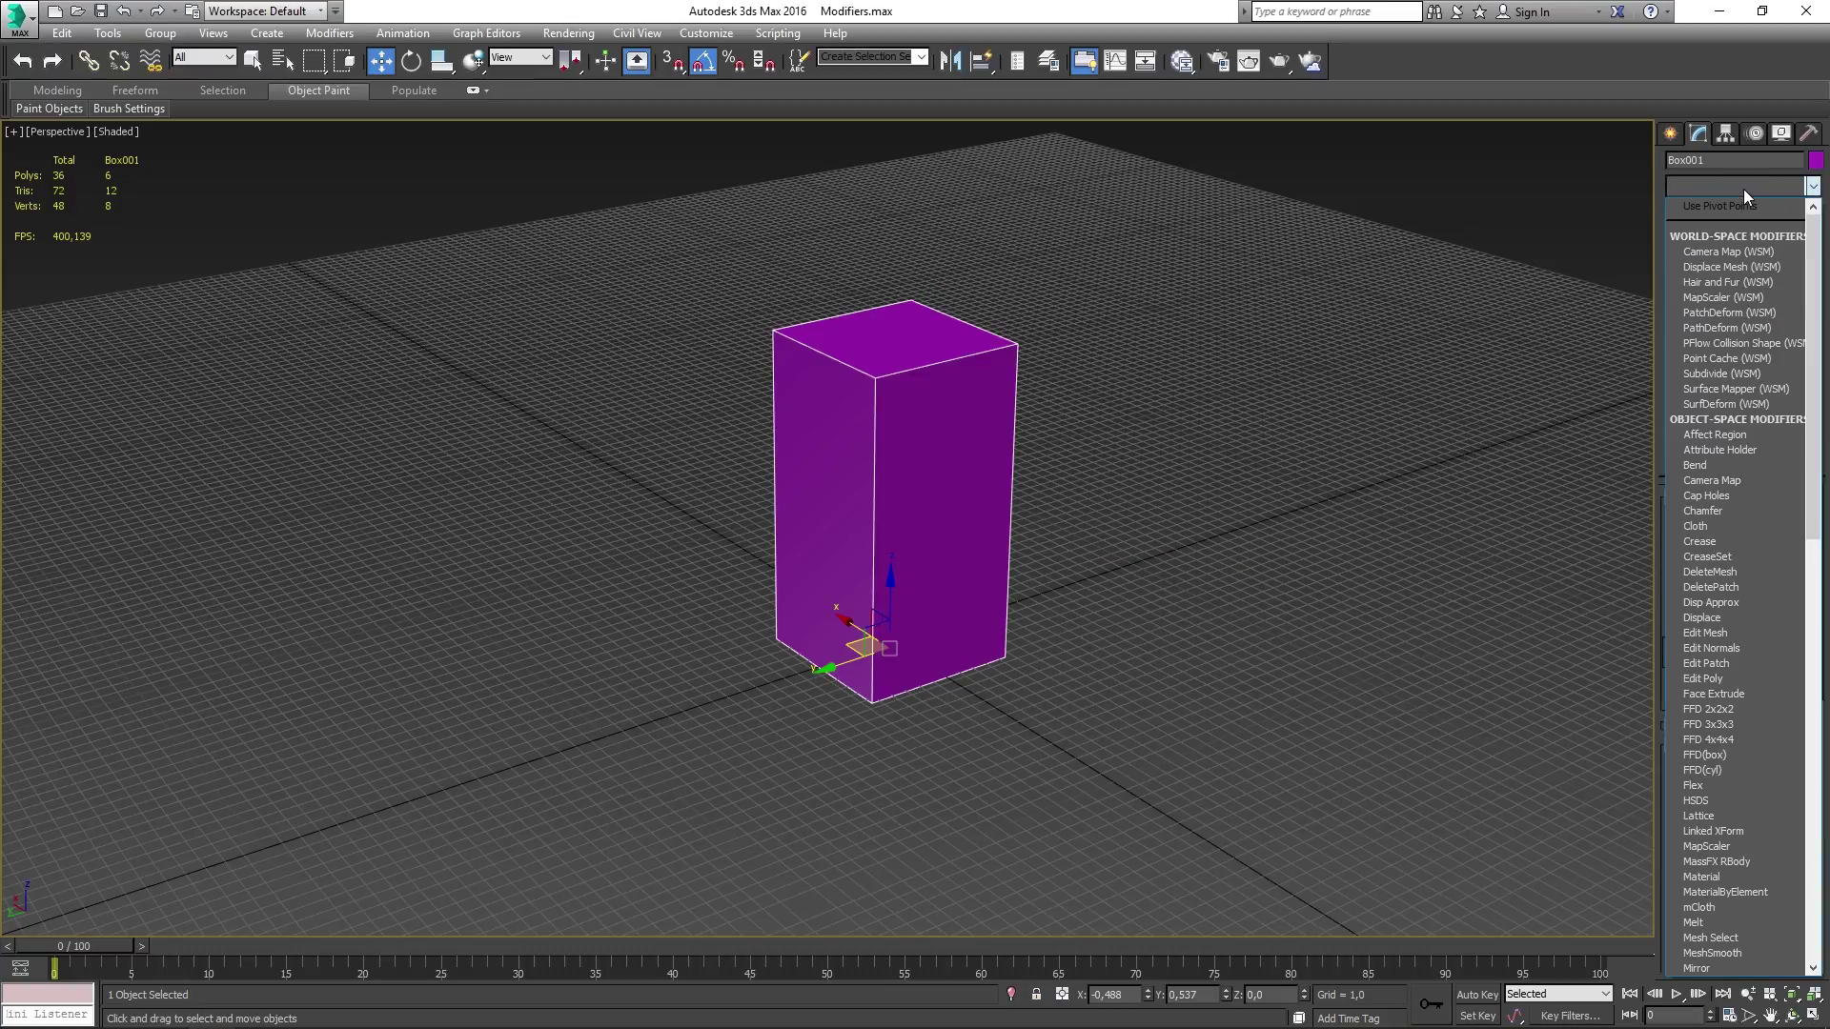
{"action": "left_click", "coordinate": [1717, 450]}
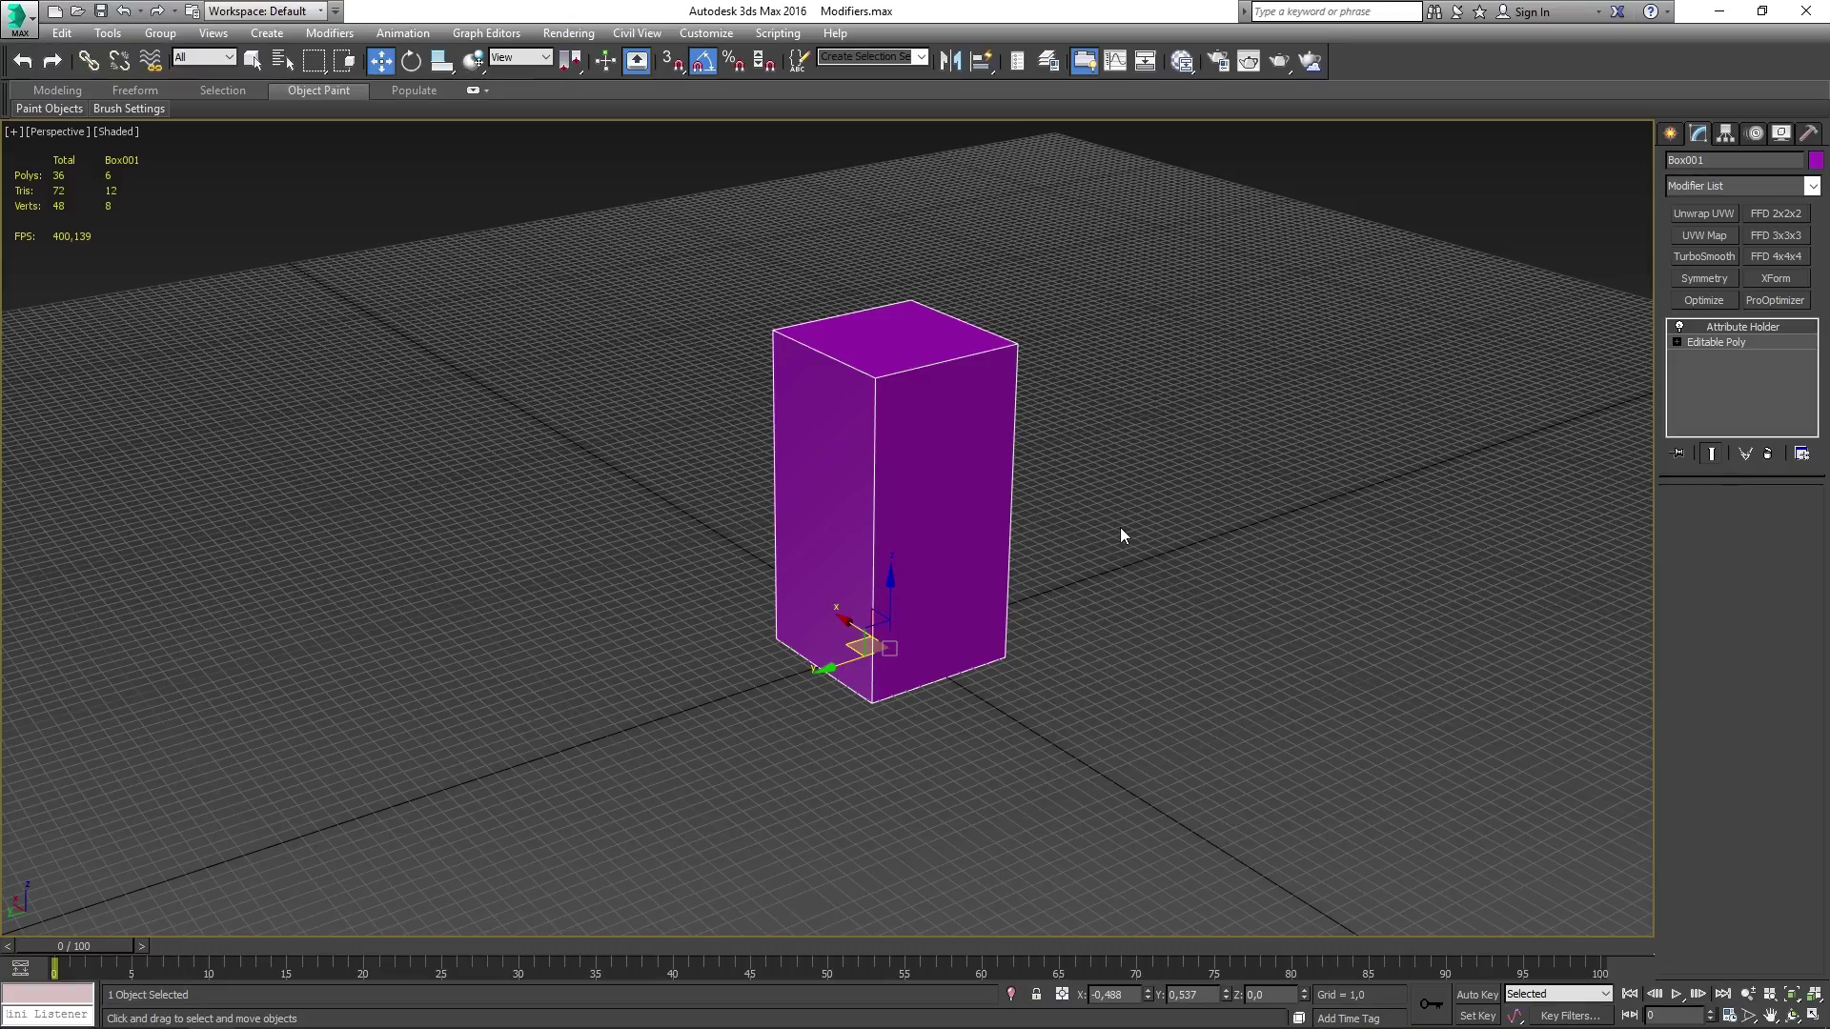
- Open the Parameter Editor through the 'param' action search and move it to the centre
{"action": "type", "text": "x"}
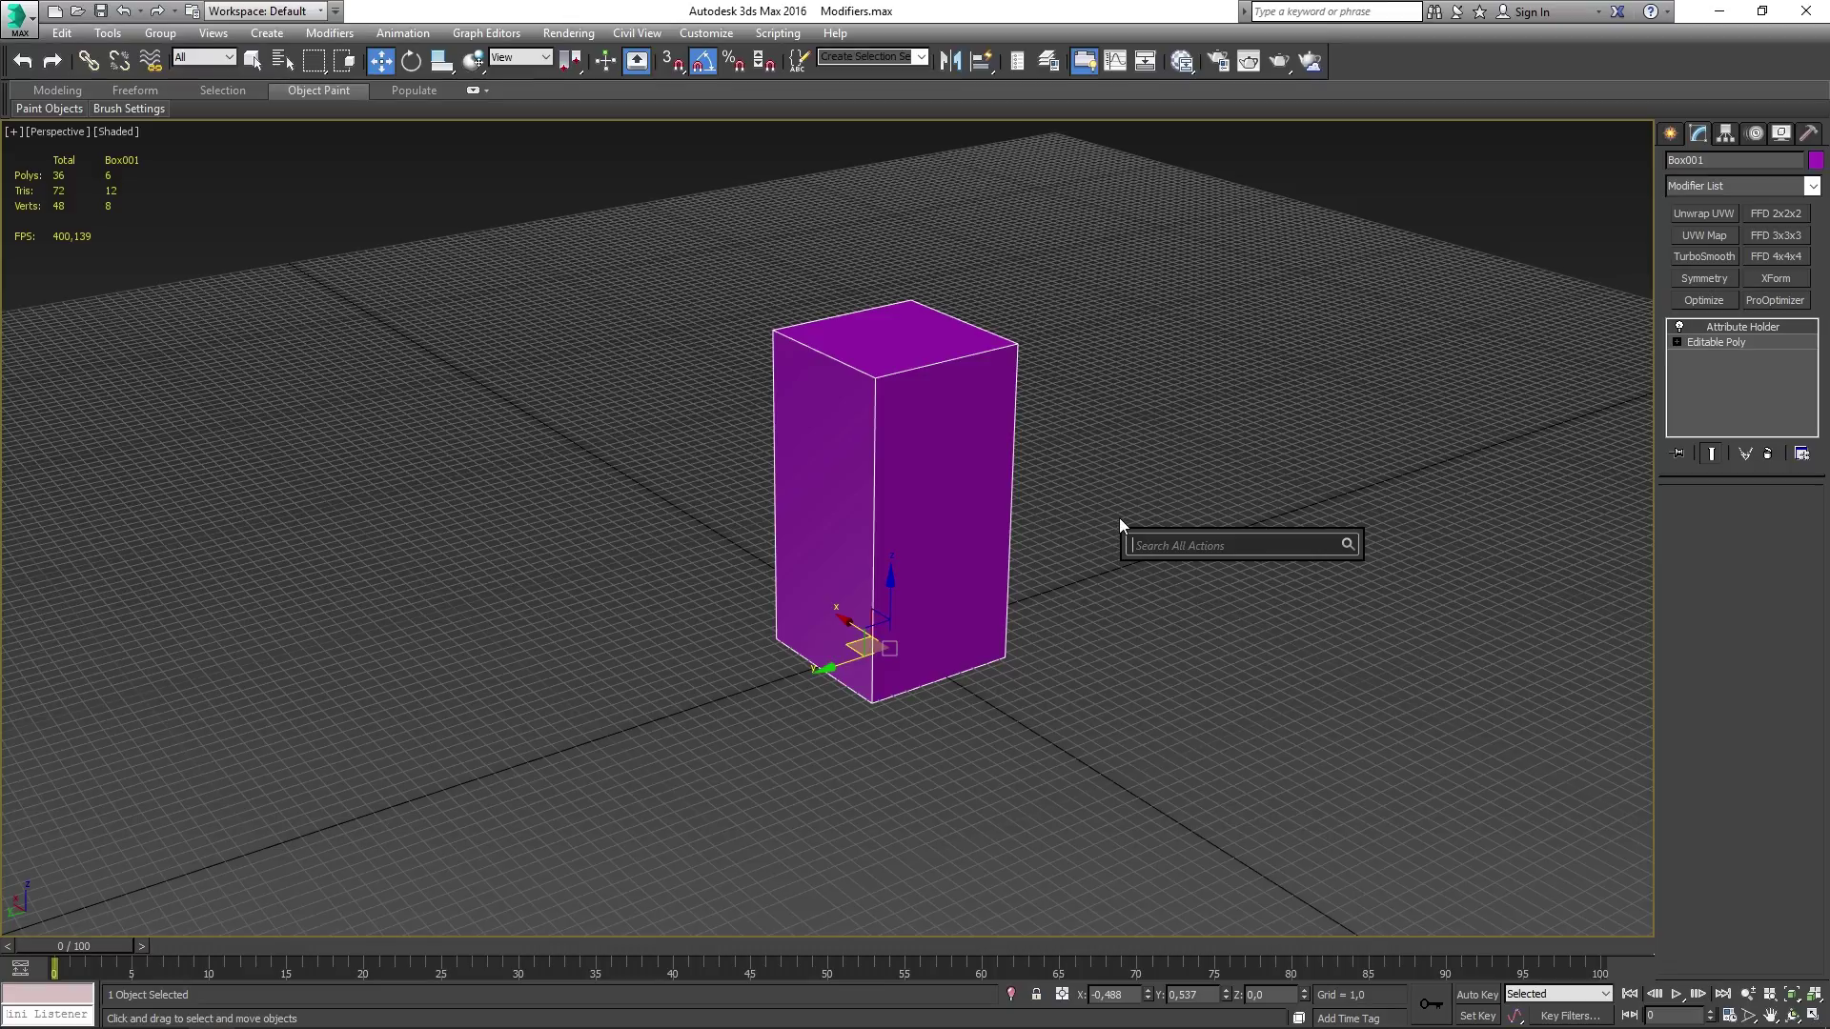
{"action": "type", "text": "param"}
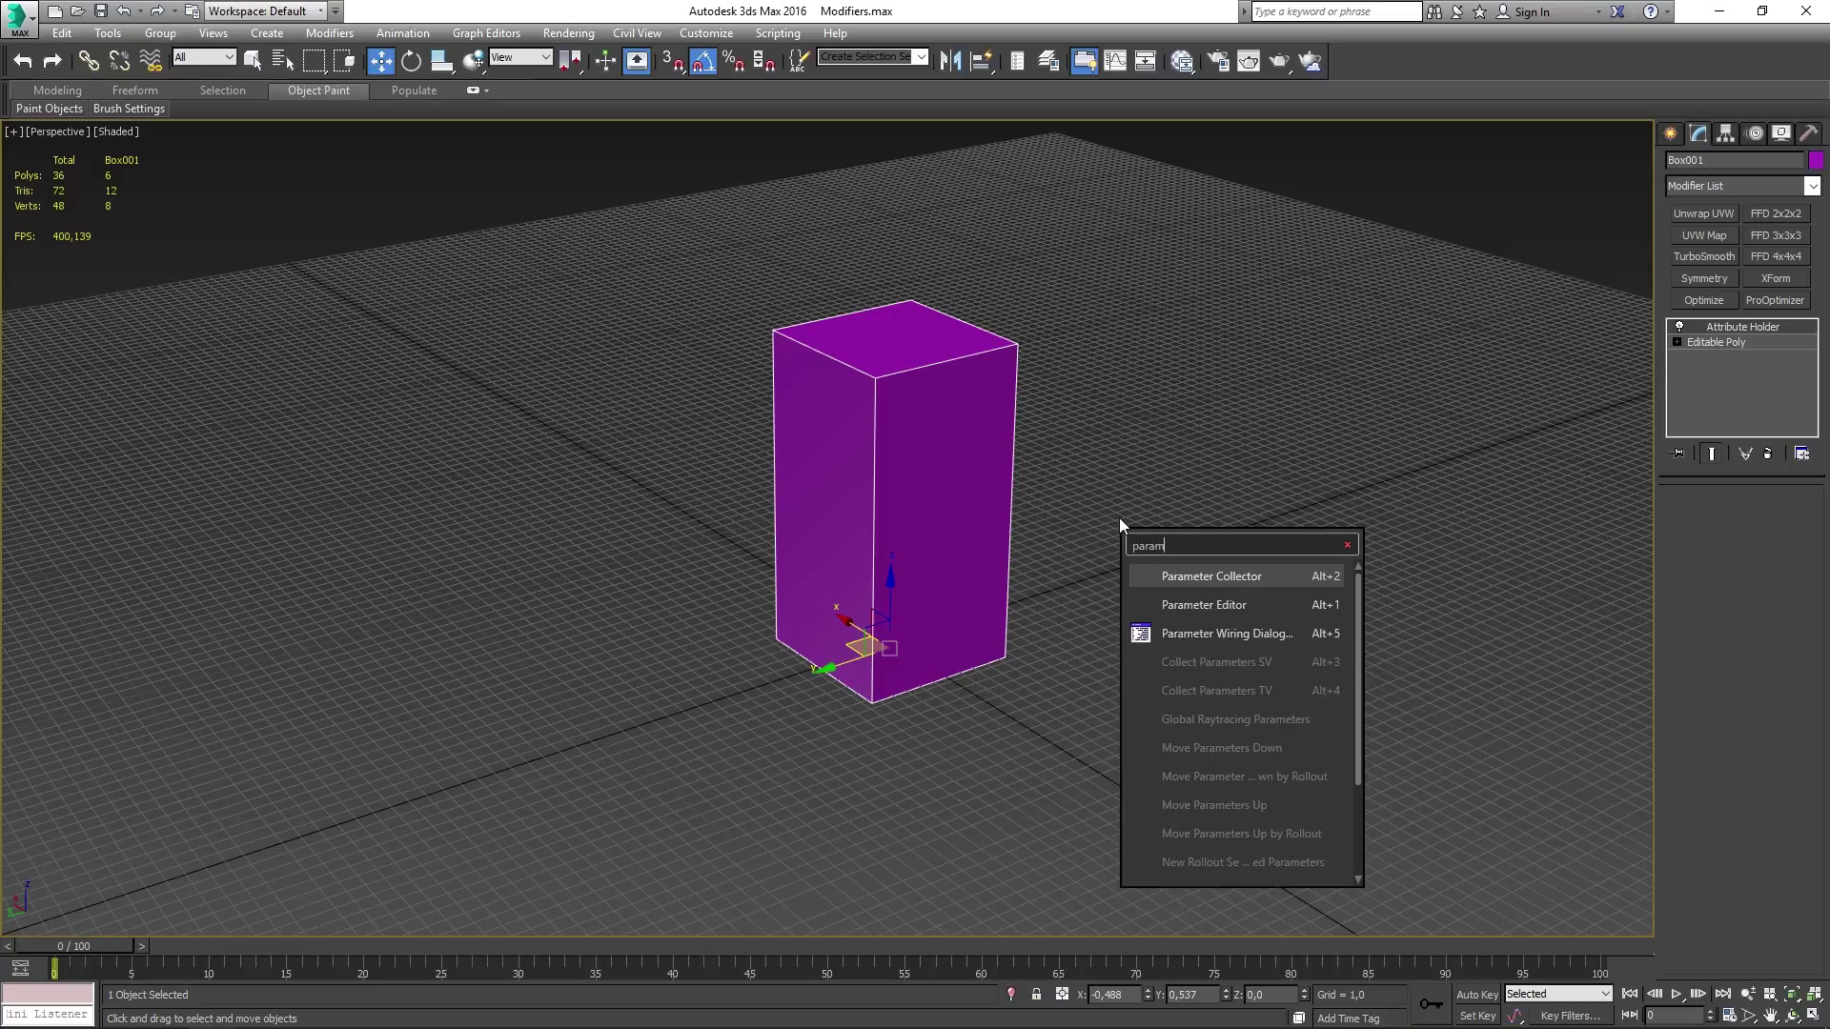
{"action": "left_click", "coordinate": [1186, 606]}
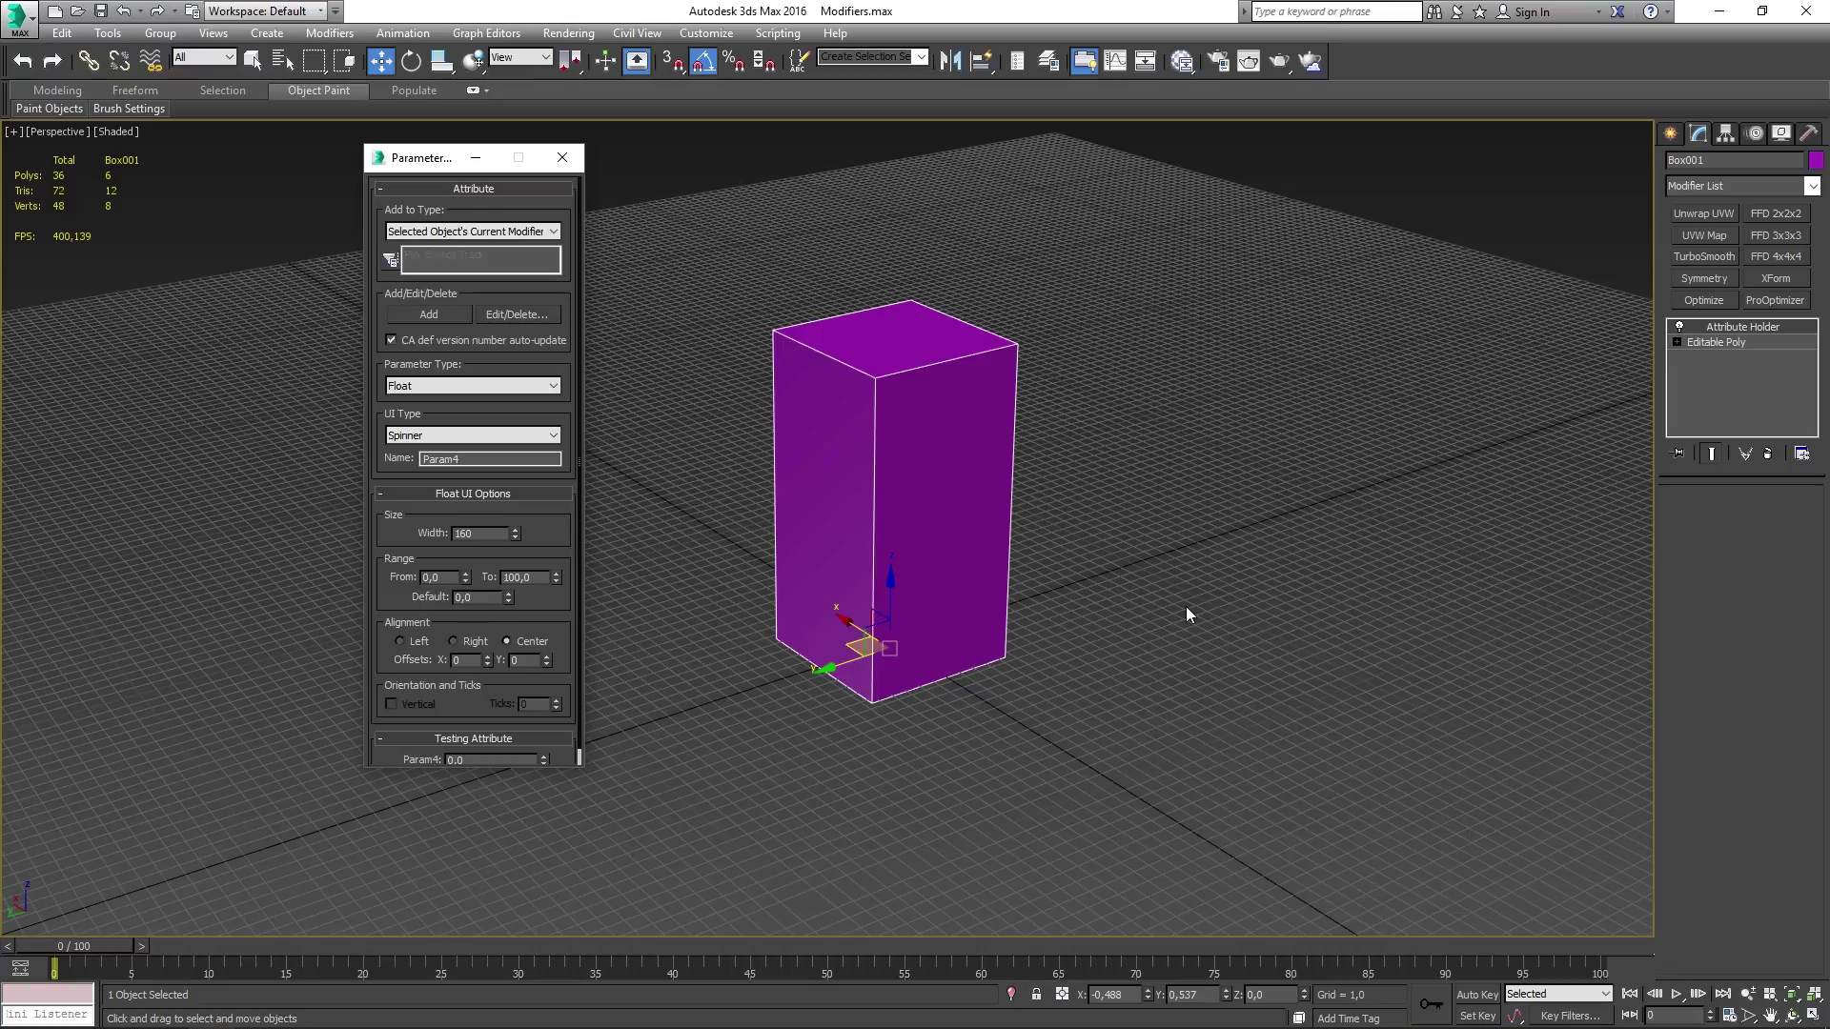
{"action": "left_click_drag", "start_coordinate": [451, 167], "coordinate": [586, 197]}
- Set up a Float parameter on the current modifier that uses a Slider UI
{"action": "left_click", "coordinate": [592, 492]}
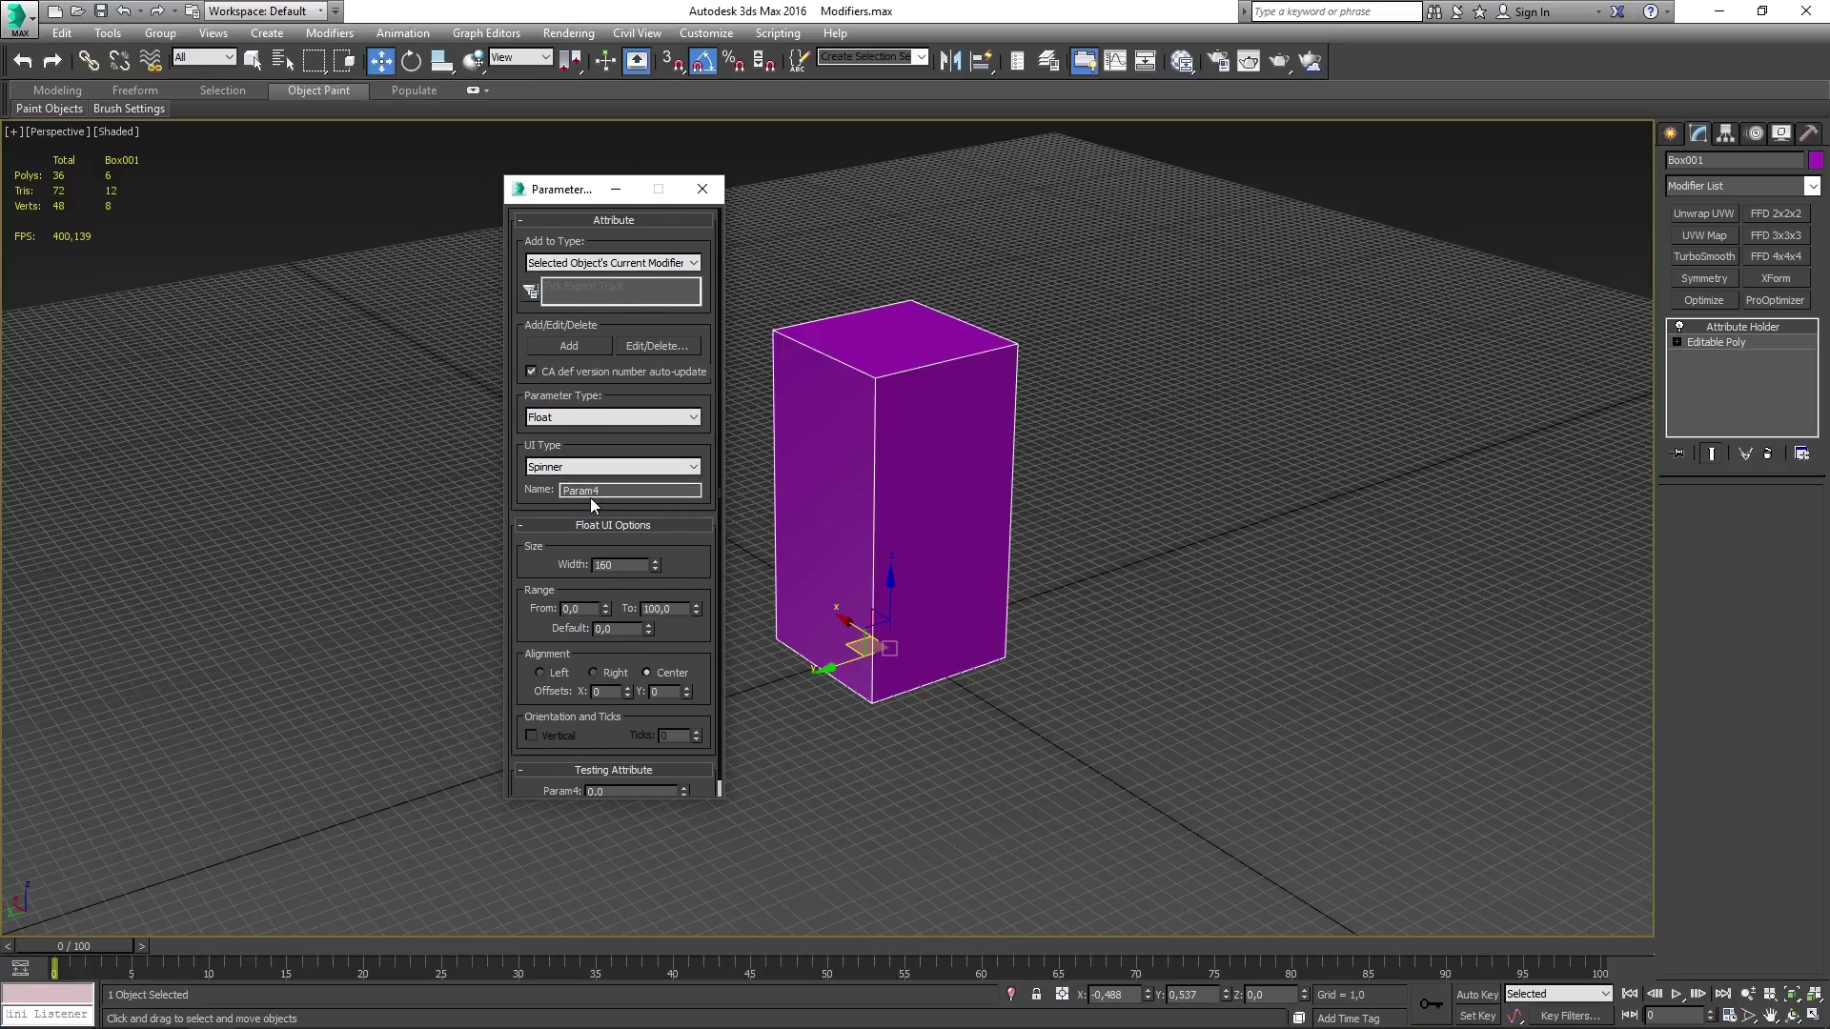
{"action": "left_click", "coordinate": [597, 265]}
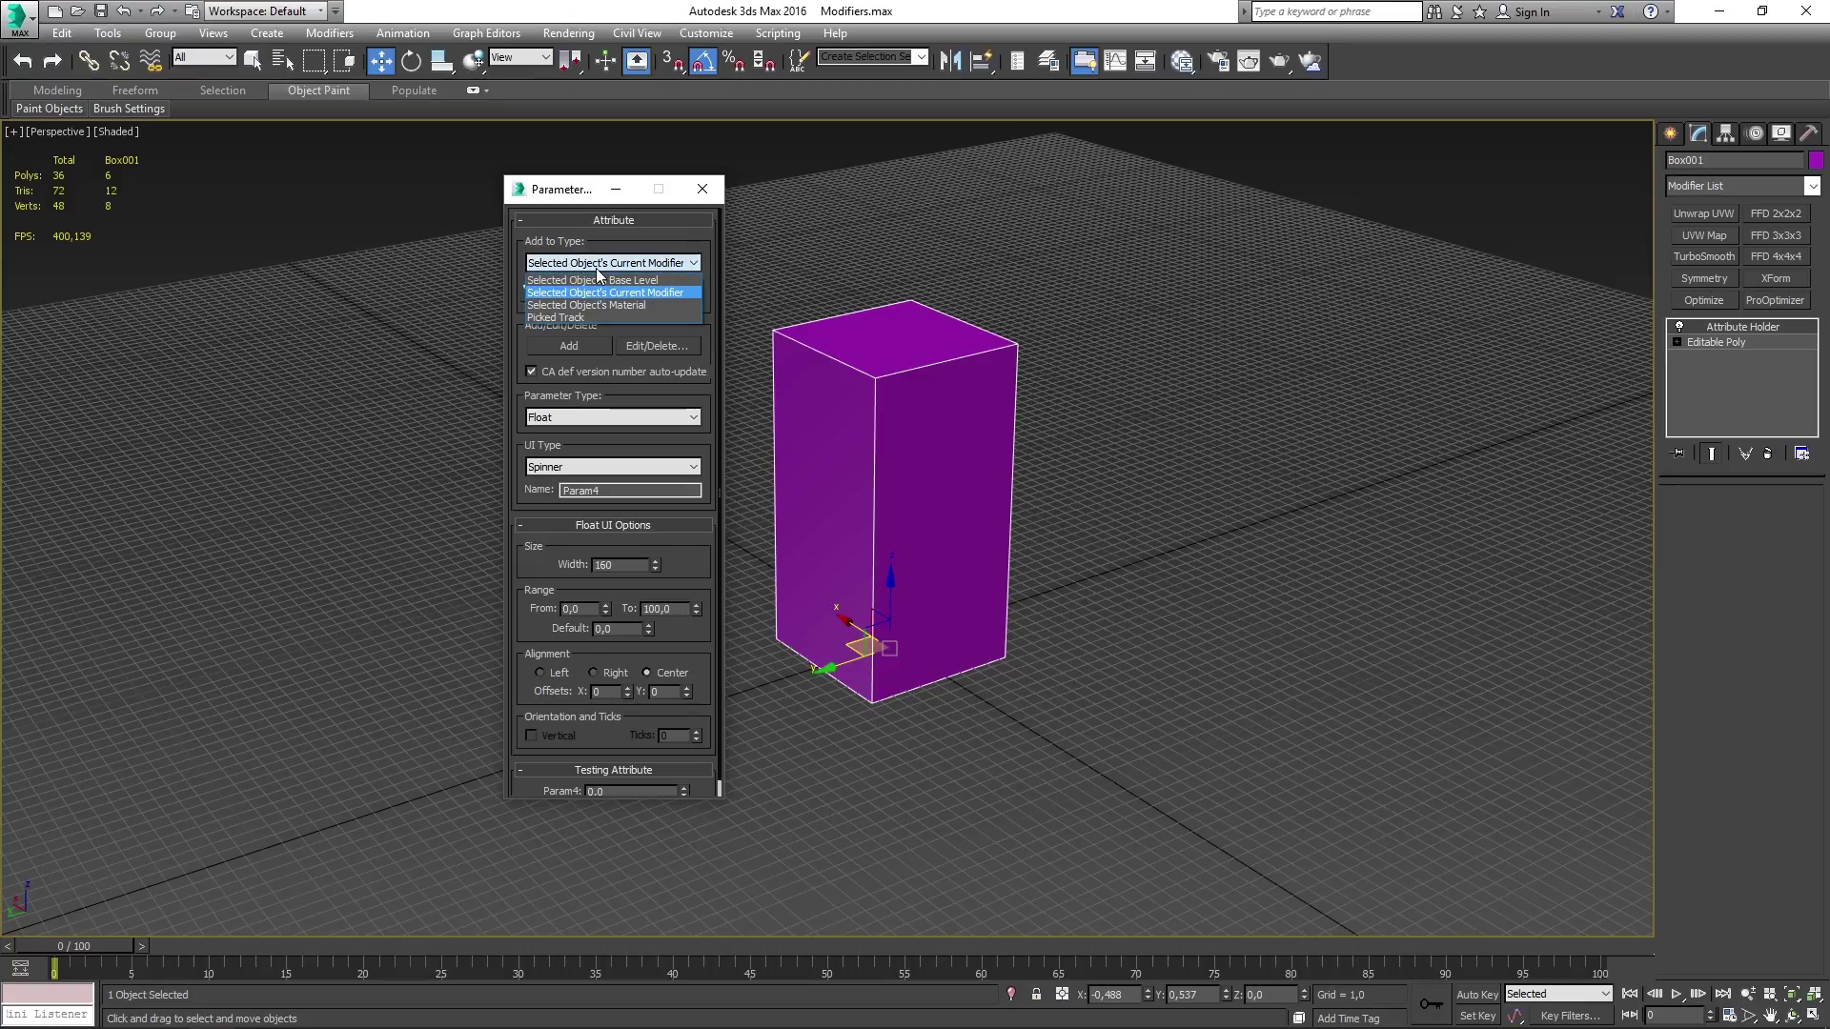
{"action": "left_click", "coordinate": [607, 293]}
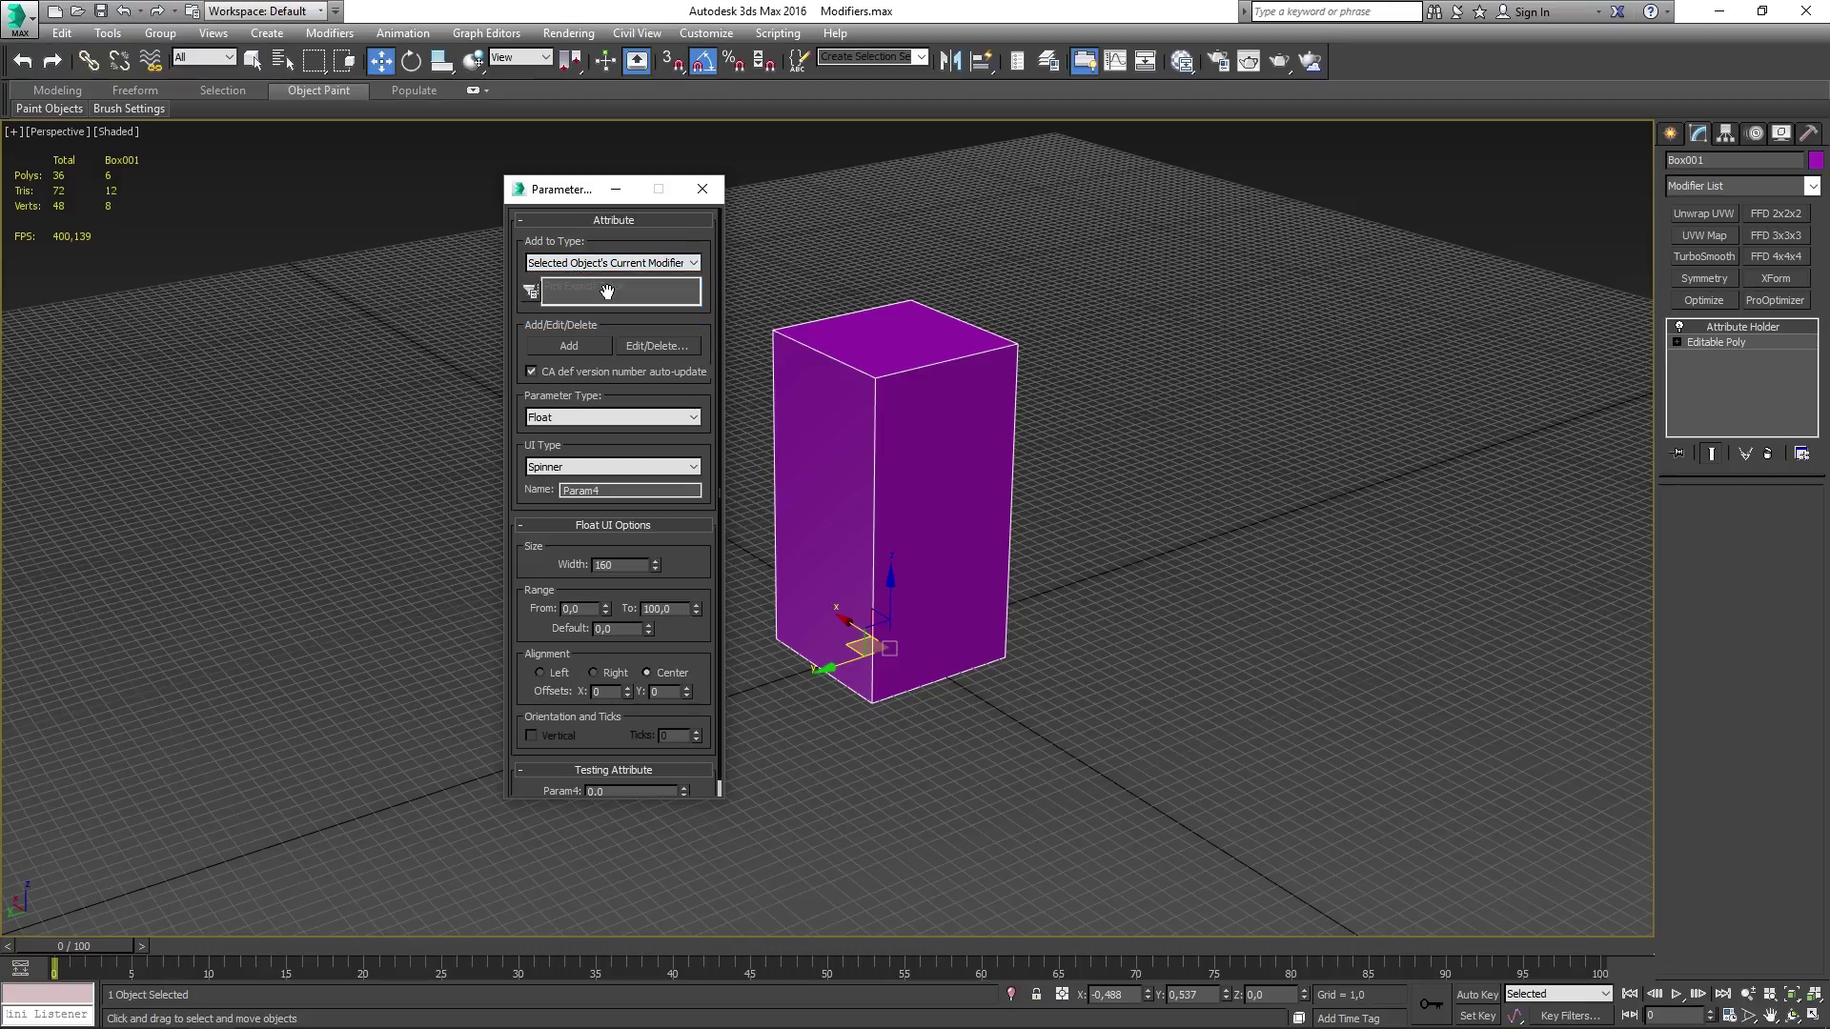
{"action": "left_click", "coordinate": [556, 423]}
{"action": "left_click", "coordinate": [559, 481]}
{"action": "left_click", "coordinate": [557, 467]}
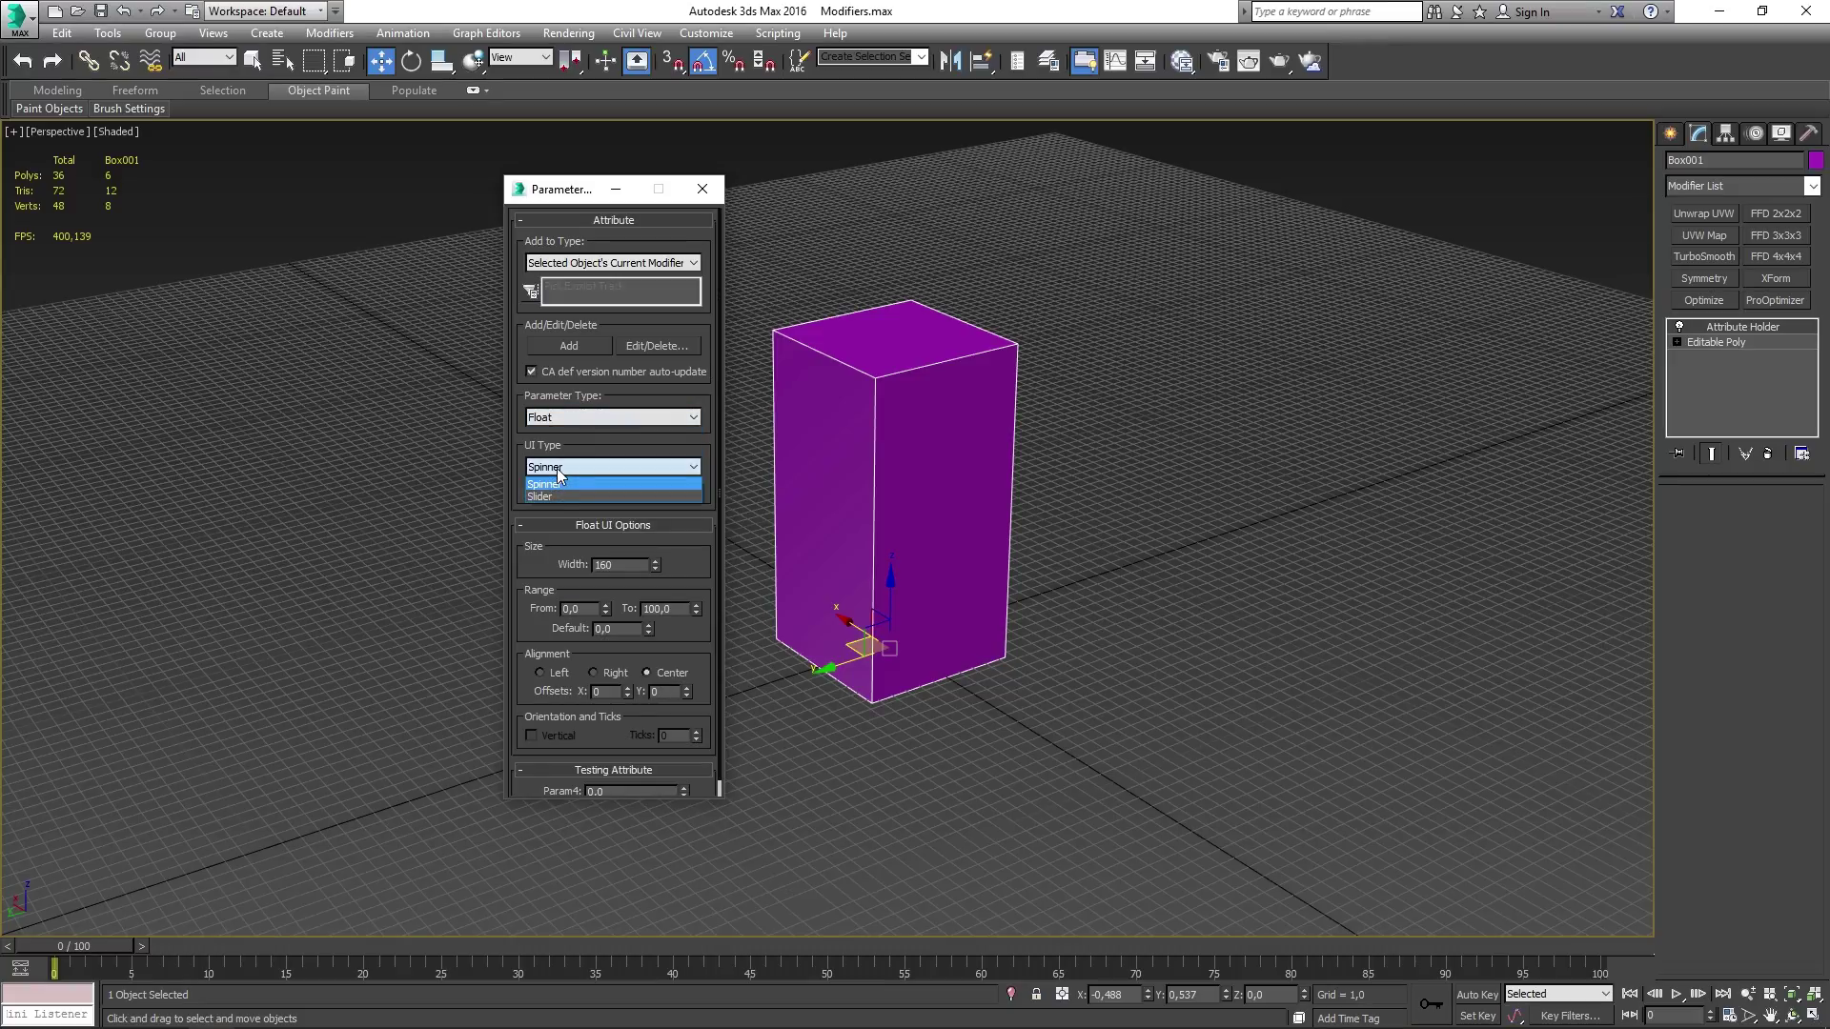
{"action": "left_click", "coordinate": [553, 494]}
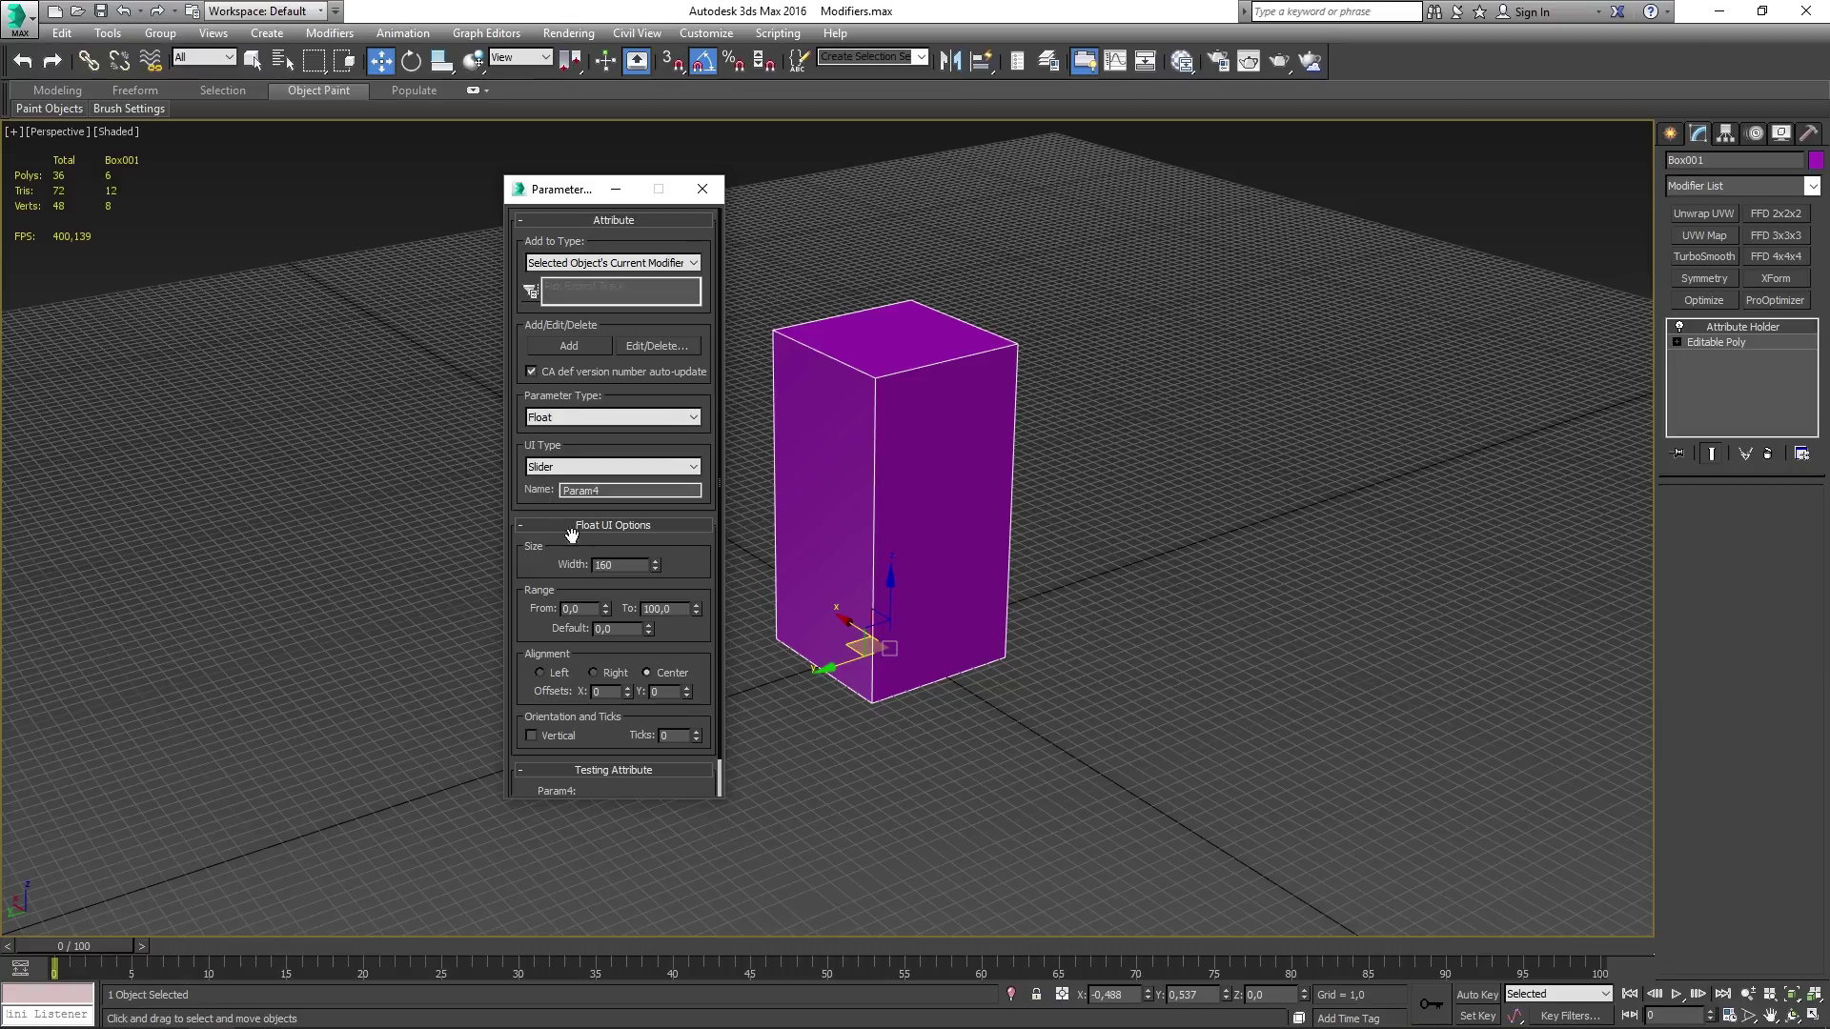
{"action": "left_click_drag", "start_coordinate": [633, 799], "coordinate": [640, 873]}
- Name the slider SliderOrSomething with a 0 to 20 range, add it, and close the editor
{"action": "left_click_drag", "start_coordinate": [616, 494], "coordinate": [542, 487]}
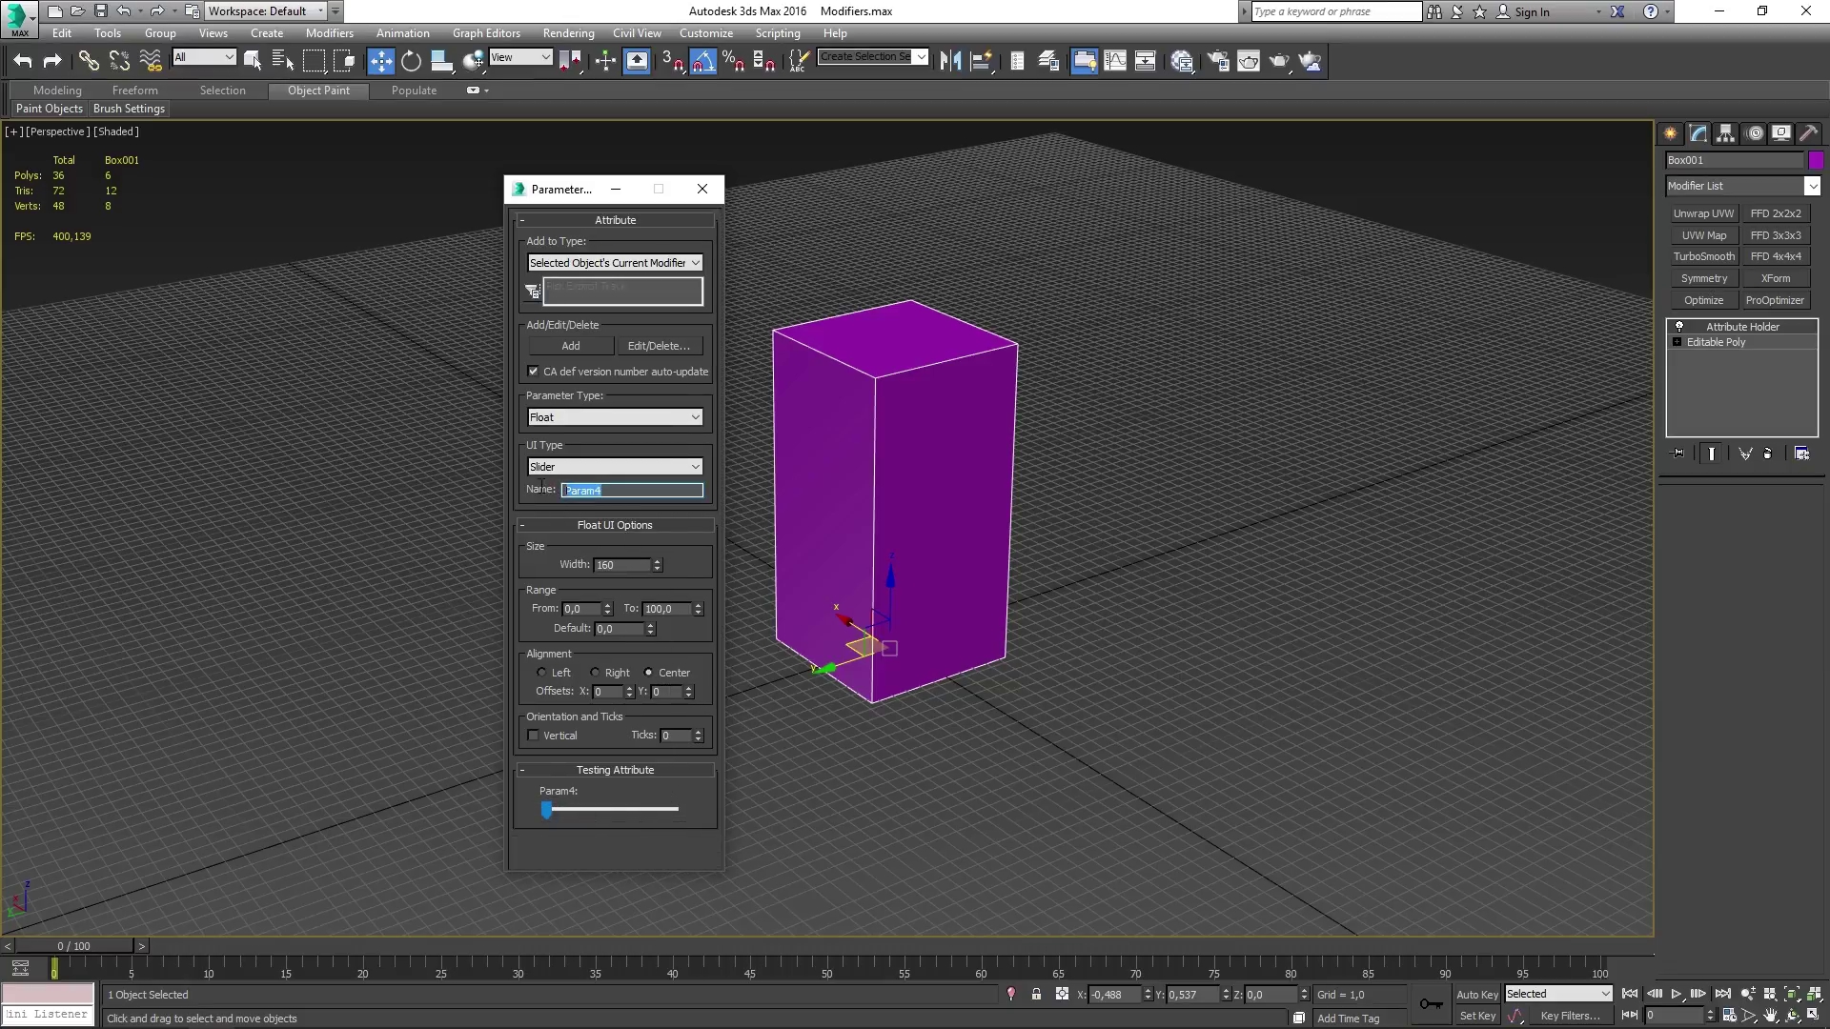
{"action": "type", "text": "SliderOrSomething"}
{"action": "key", "text": "Return"}
{"action": "left_click_drag", "start_coordinate": [687, 611], "coordinate": [626, 609]}
{"action": "type", "text": "20"}
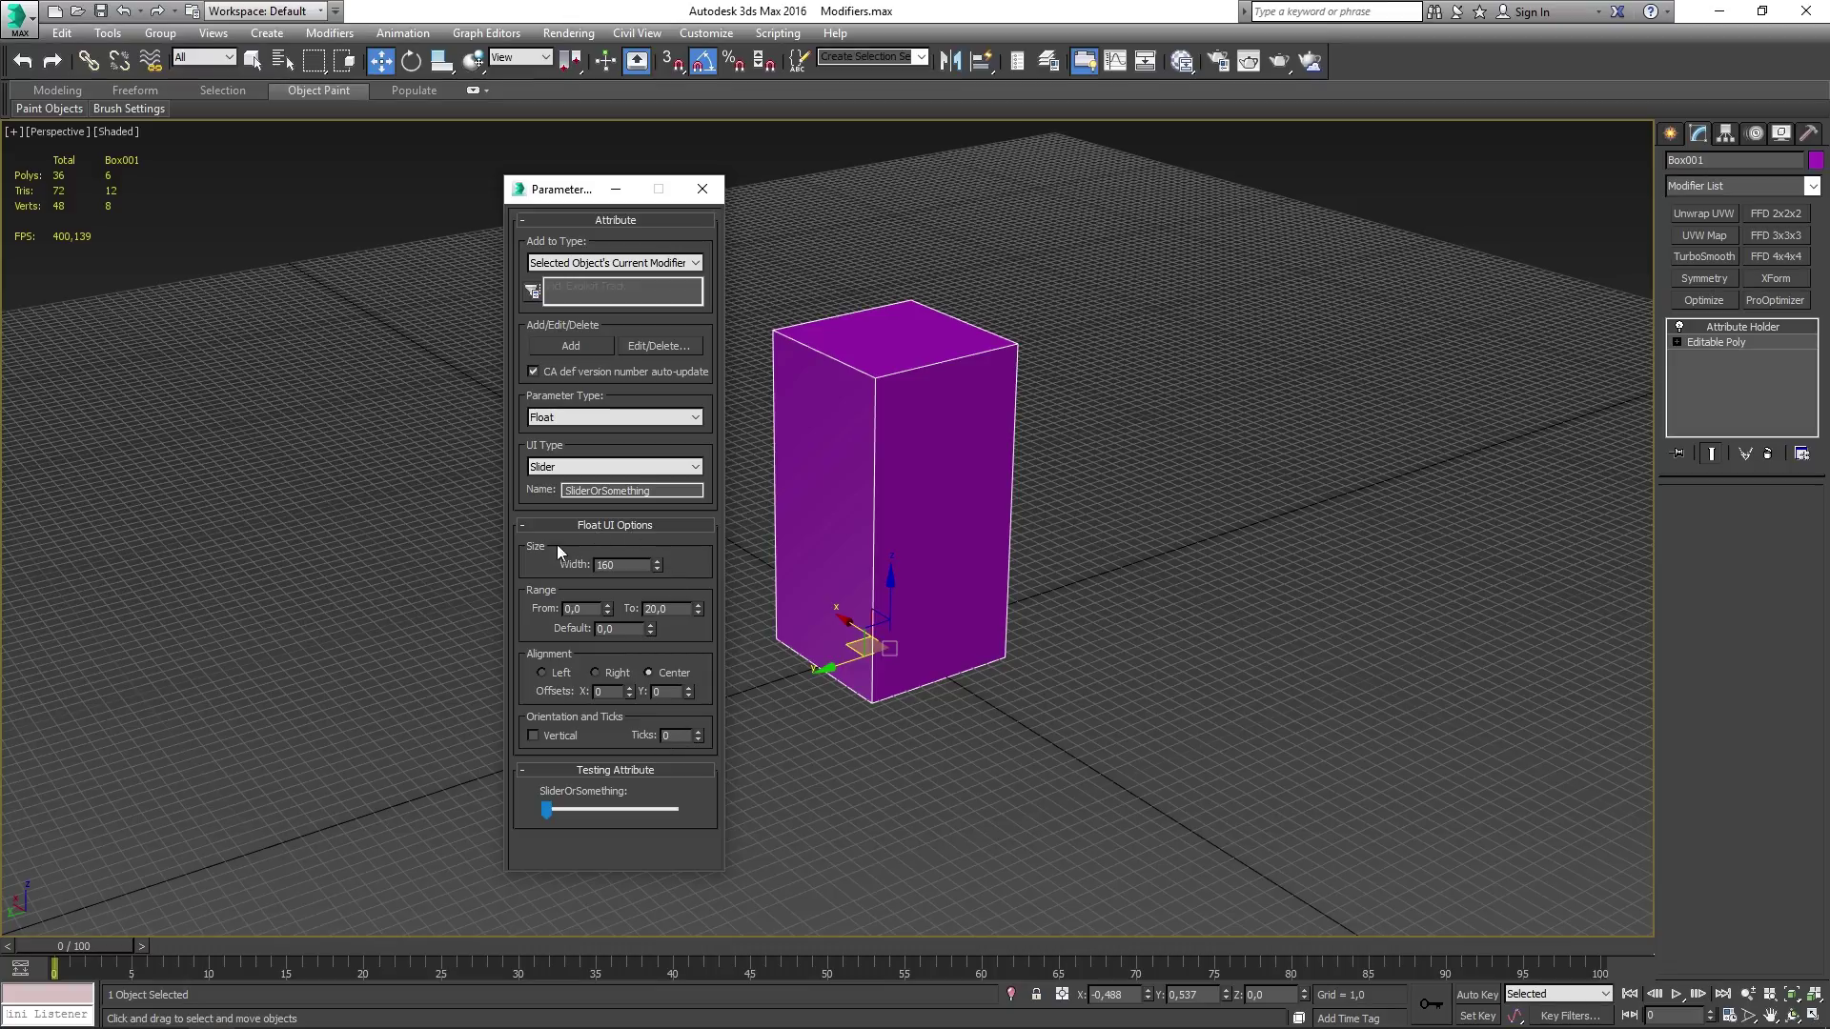
{"action": "left_click", "coordinate": [575, 349]}
{"action": "left_click", "coordinate": [703, 189]}
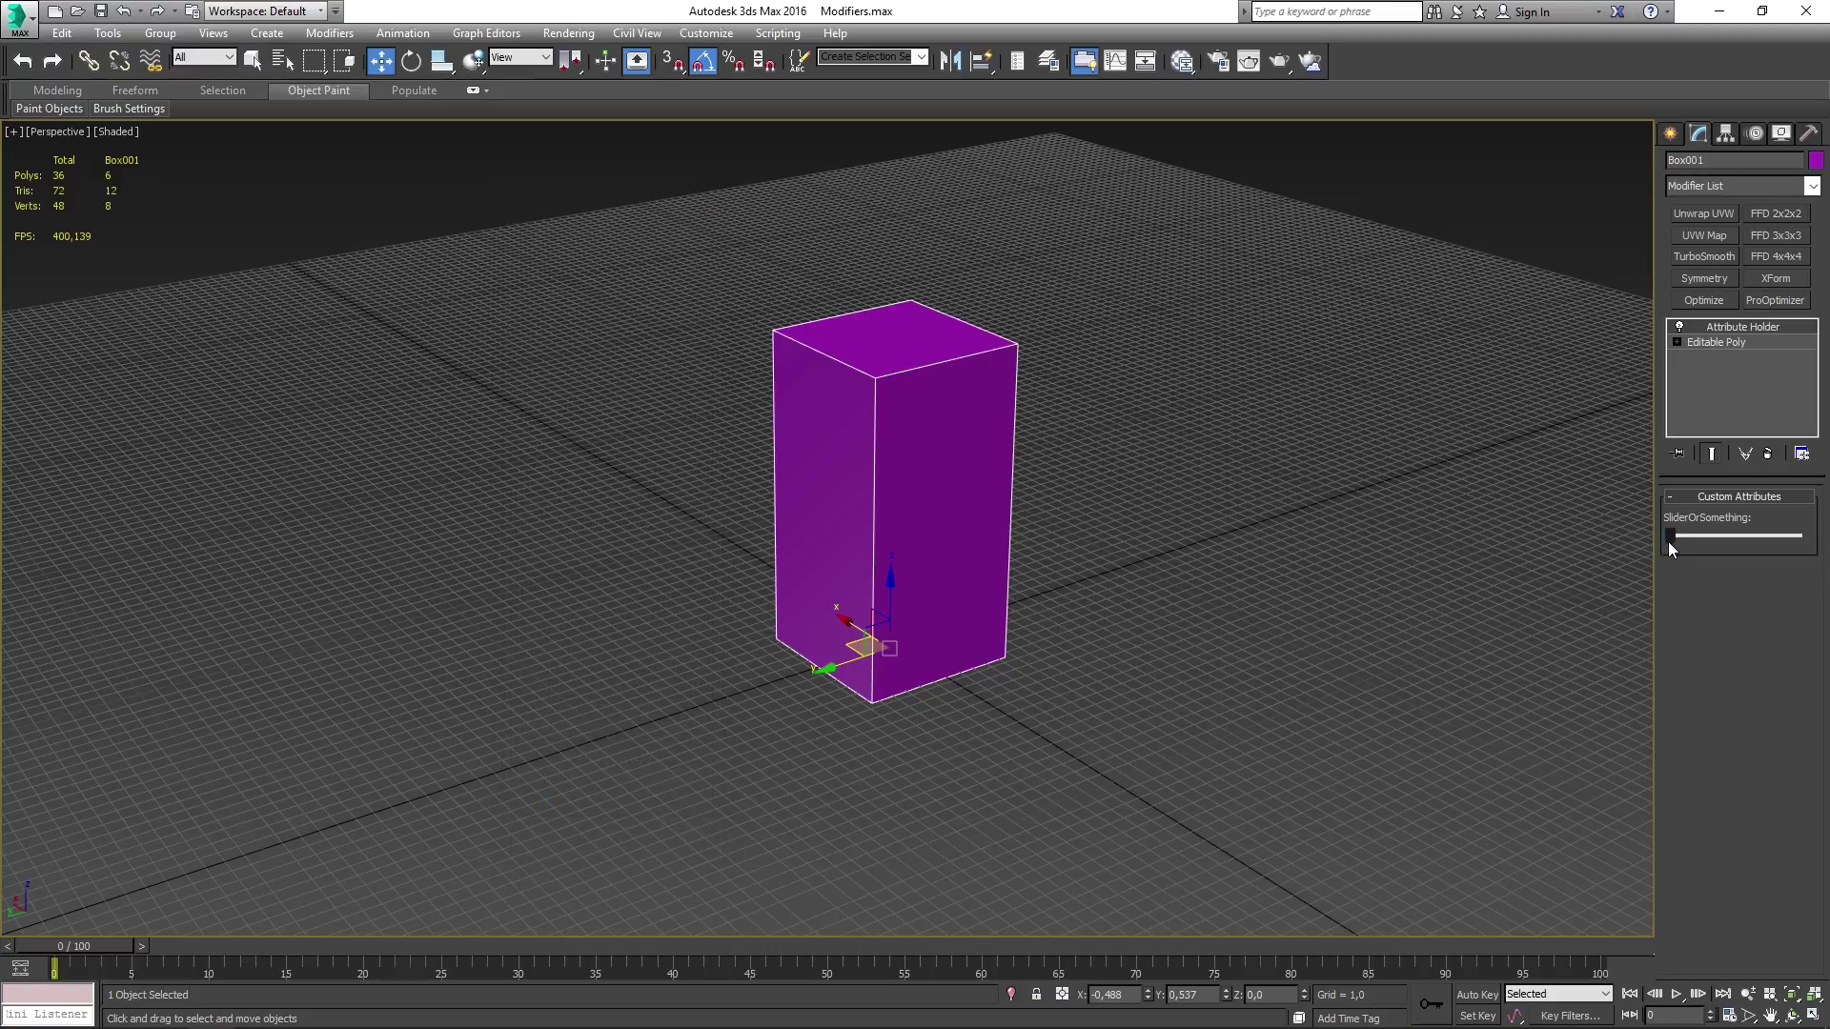
- Test the SliderOrSomething slider, then go to Animation > Wire Parameters > Parameter Wire Dialog
{"action": "left_click_drag", "start_coordinate": [1670, 539], "coordinate": [1768, 538]}
{"action": "left_click", "coordinate": [403, 32]}
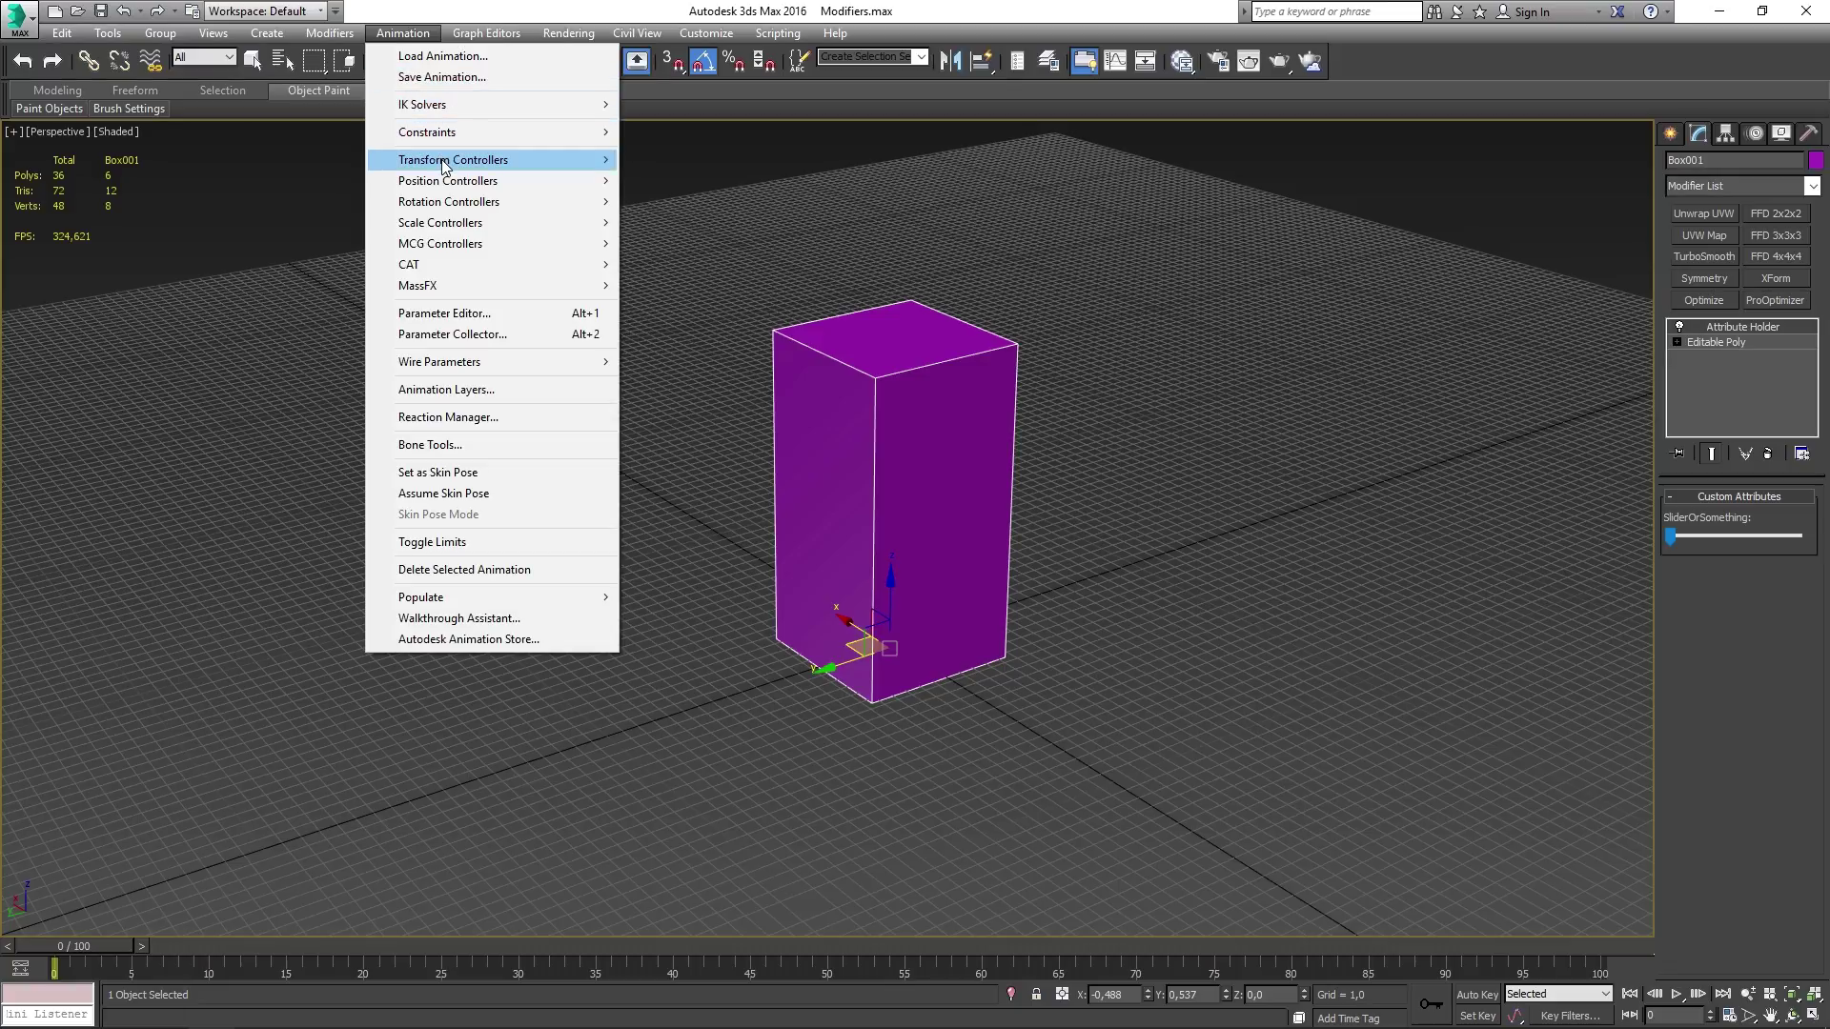
{"action": "mouse_move", "coordinate": [444, 165]}
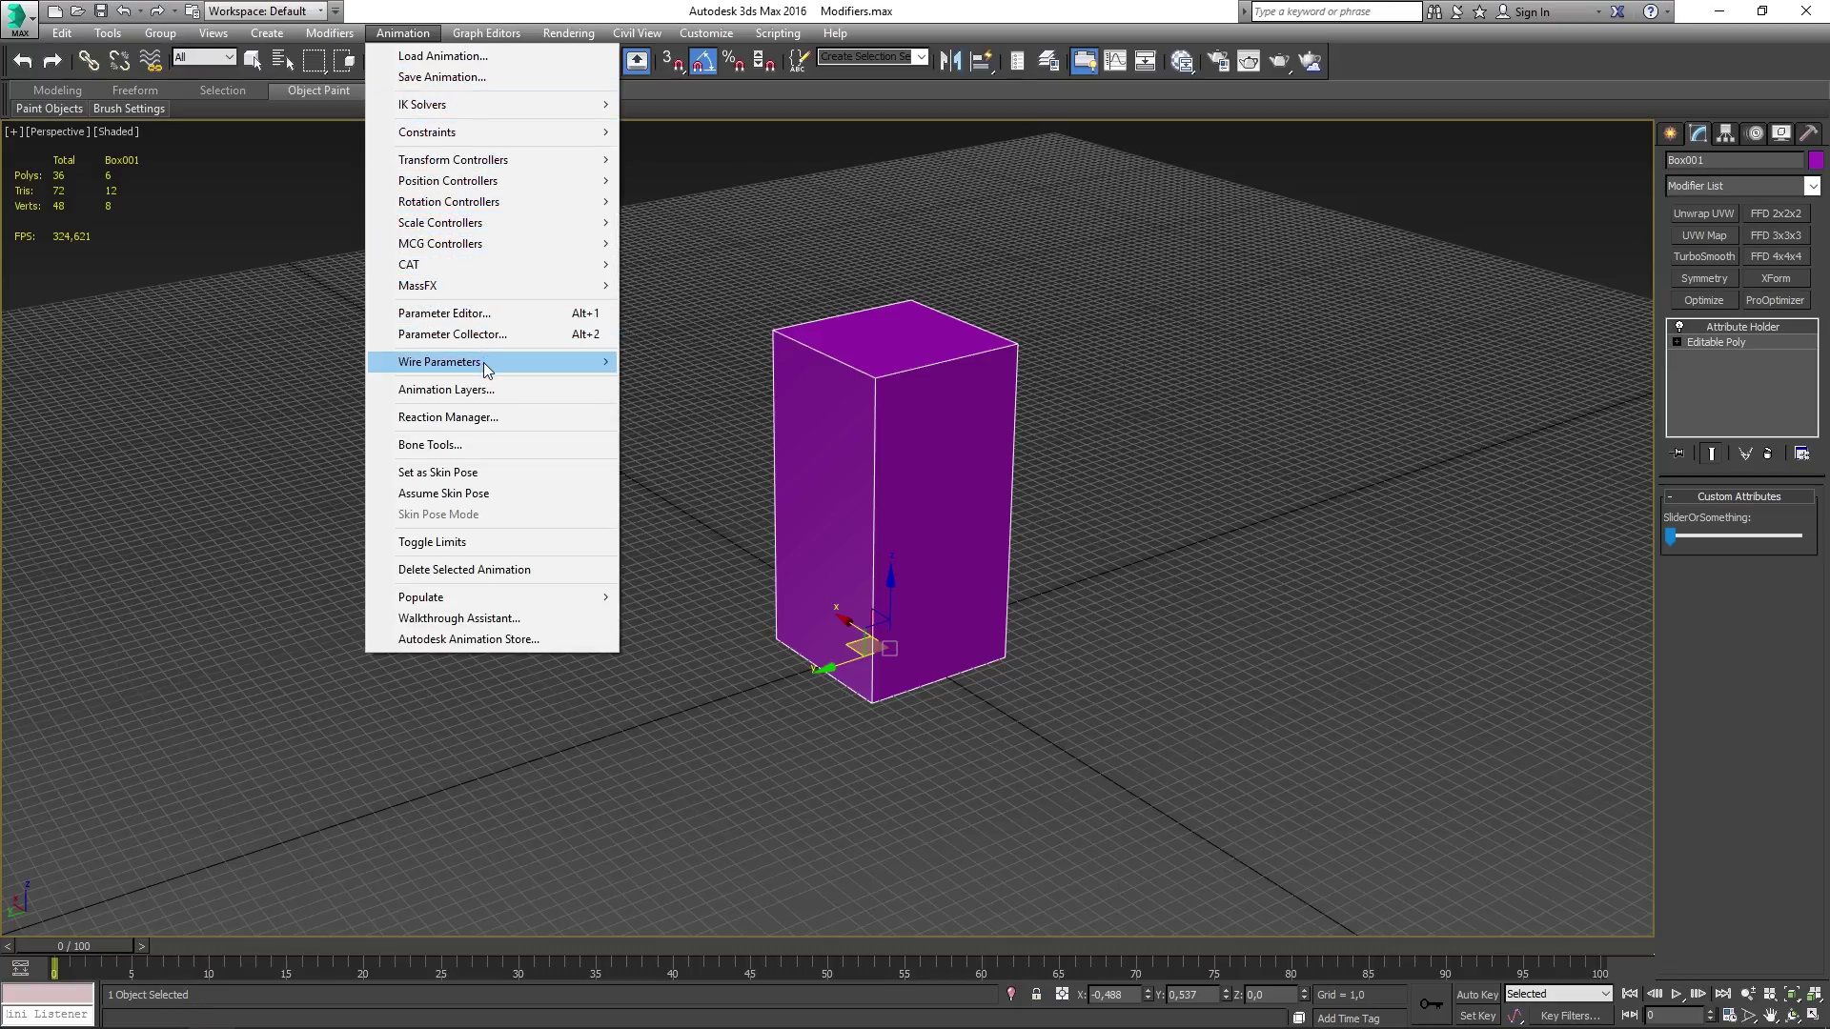
{"action": "mouse_move", "coordinate": [483, 362]}
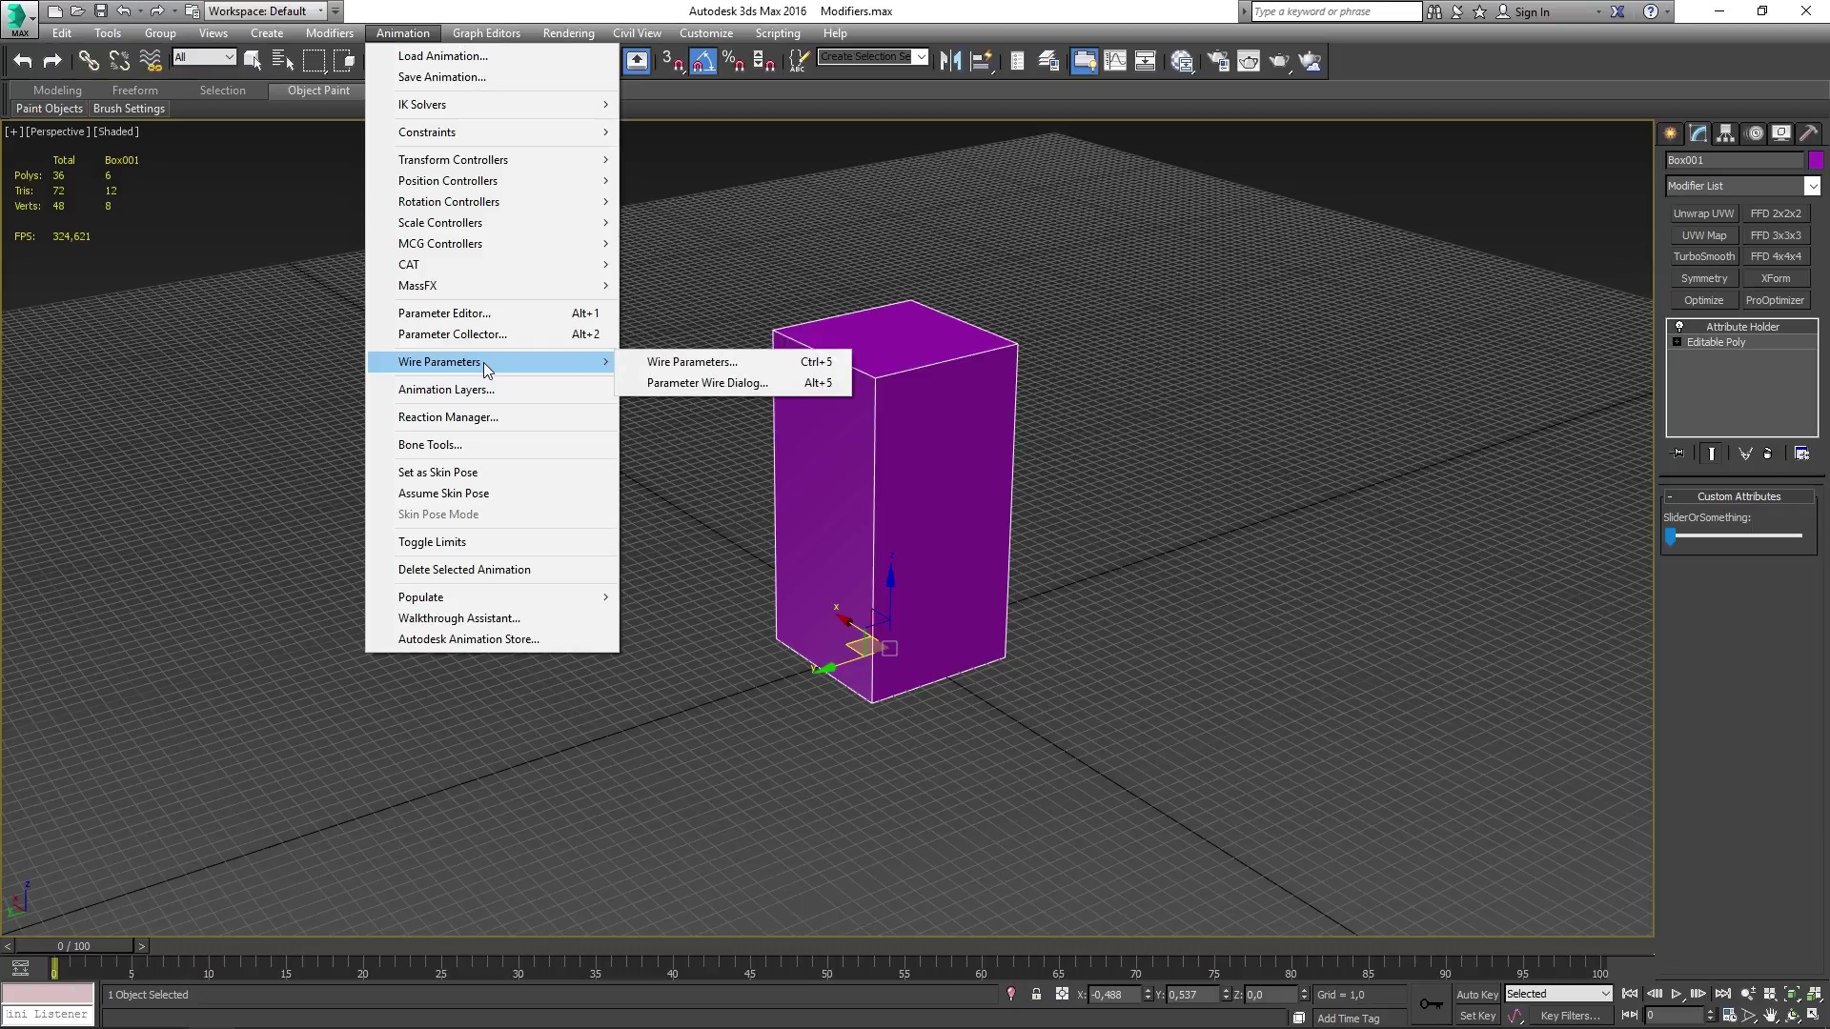
- Open Parameter Wiring and select Box001's Attribute Holder > SliderOrSomething as the source
{"action": "left_click", "coordinate": [683, 386]}
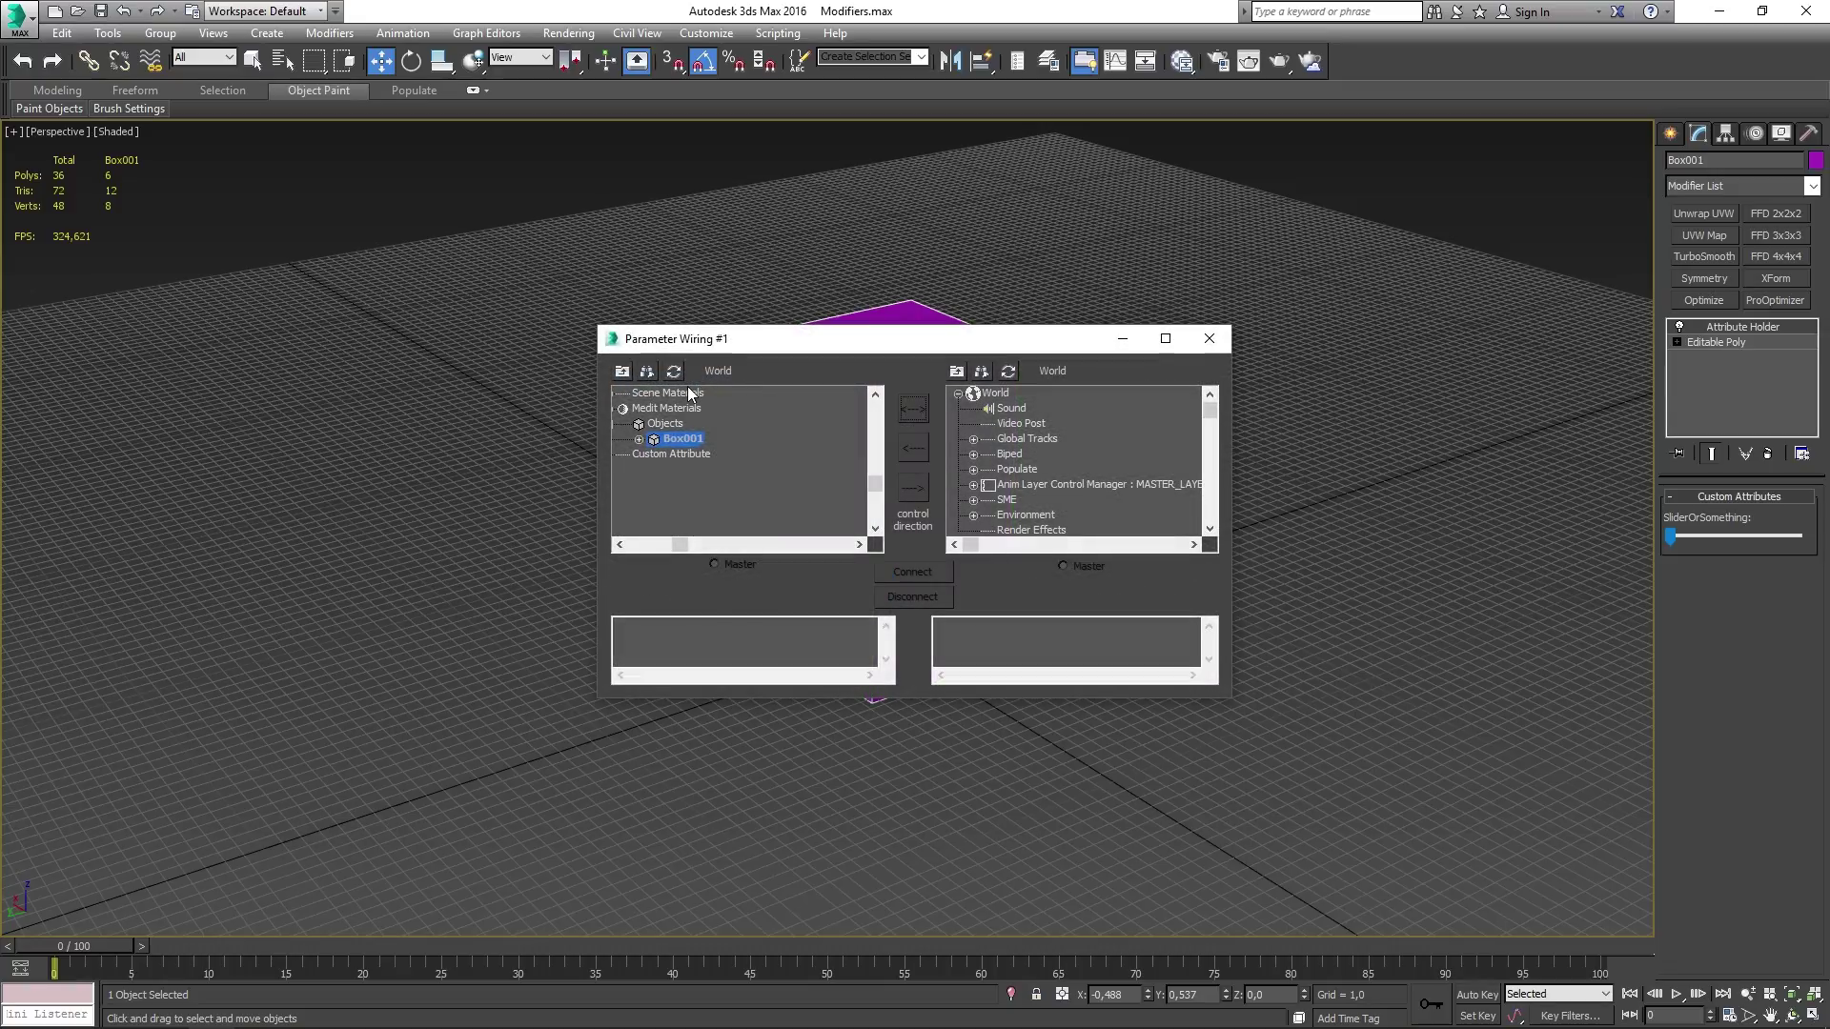
{"action": "left_click_drag", "start_coordinate": [814, 345], "coordinate": [820, 582]}
{"action": "middle_click_drag", "start_coordinate": [1000, 470], "coordinate": [1027, 310]}
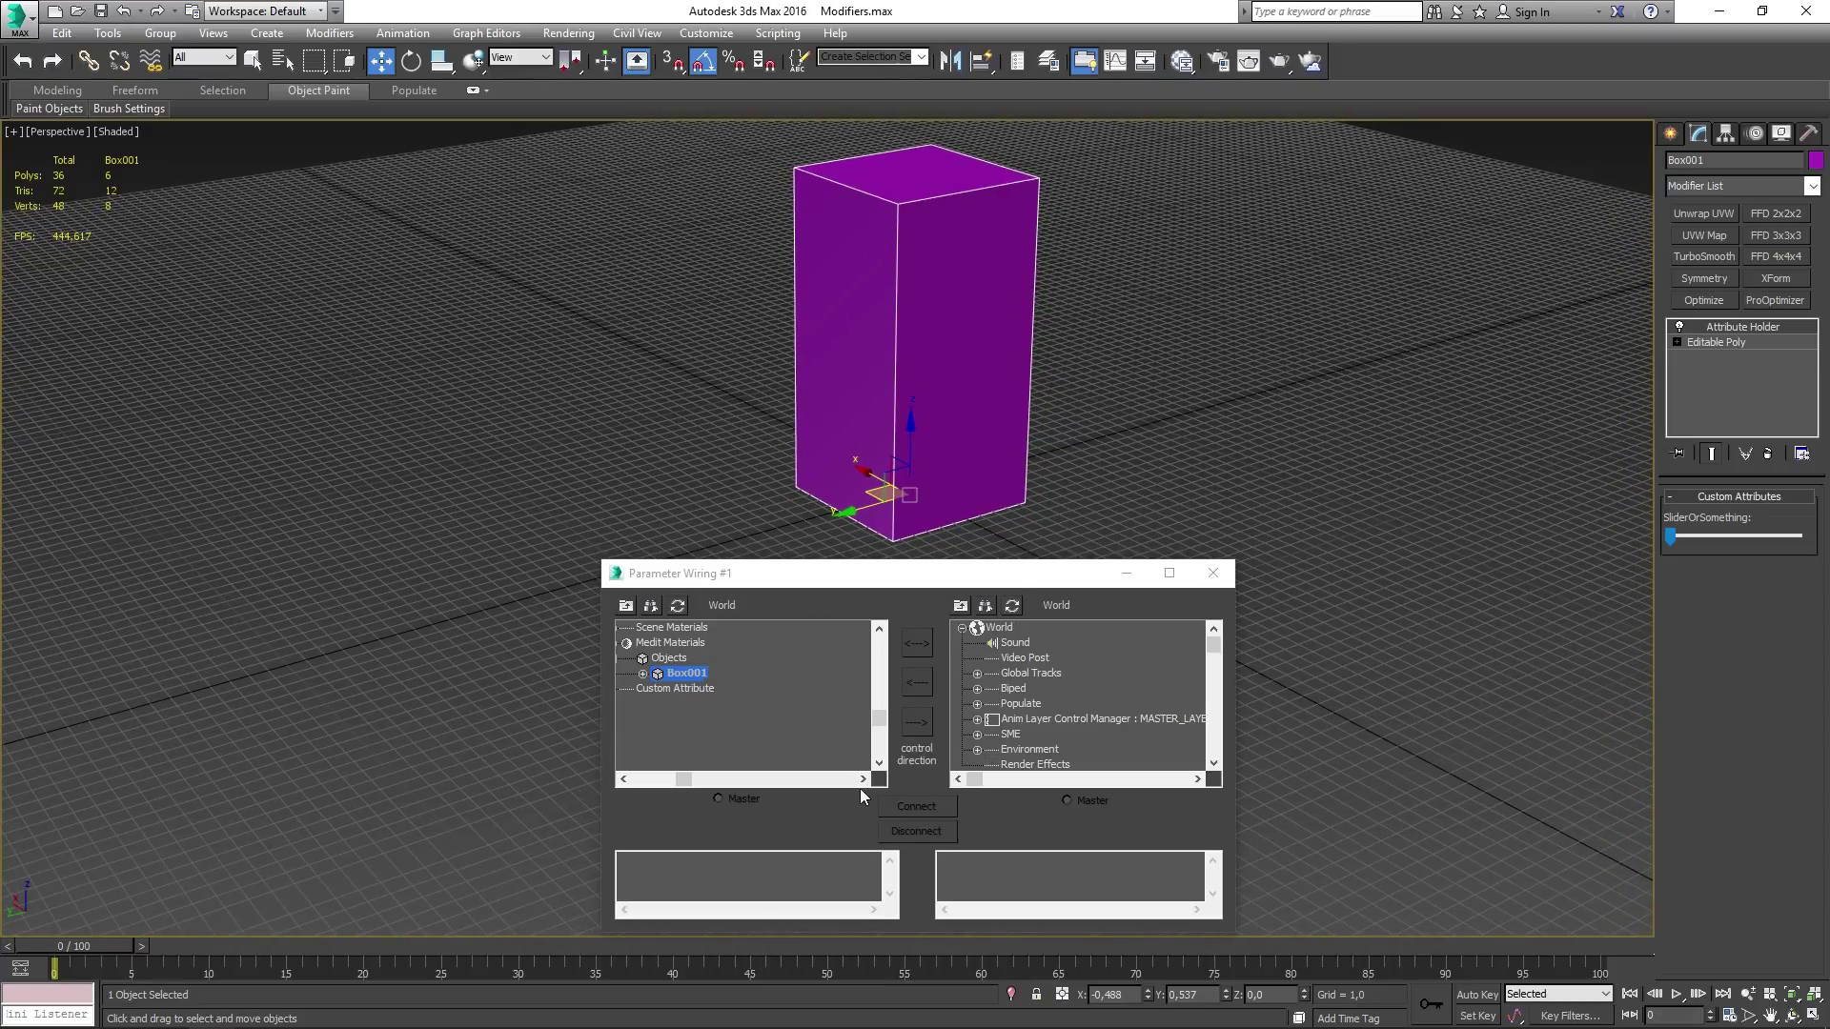
{"action": "left_click", "coordinate": [642, 674]}
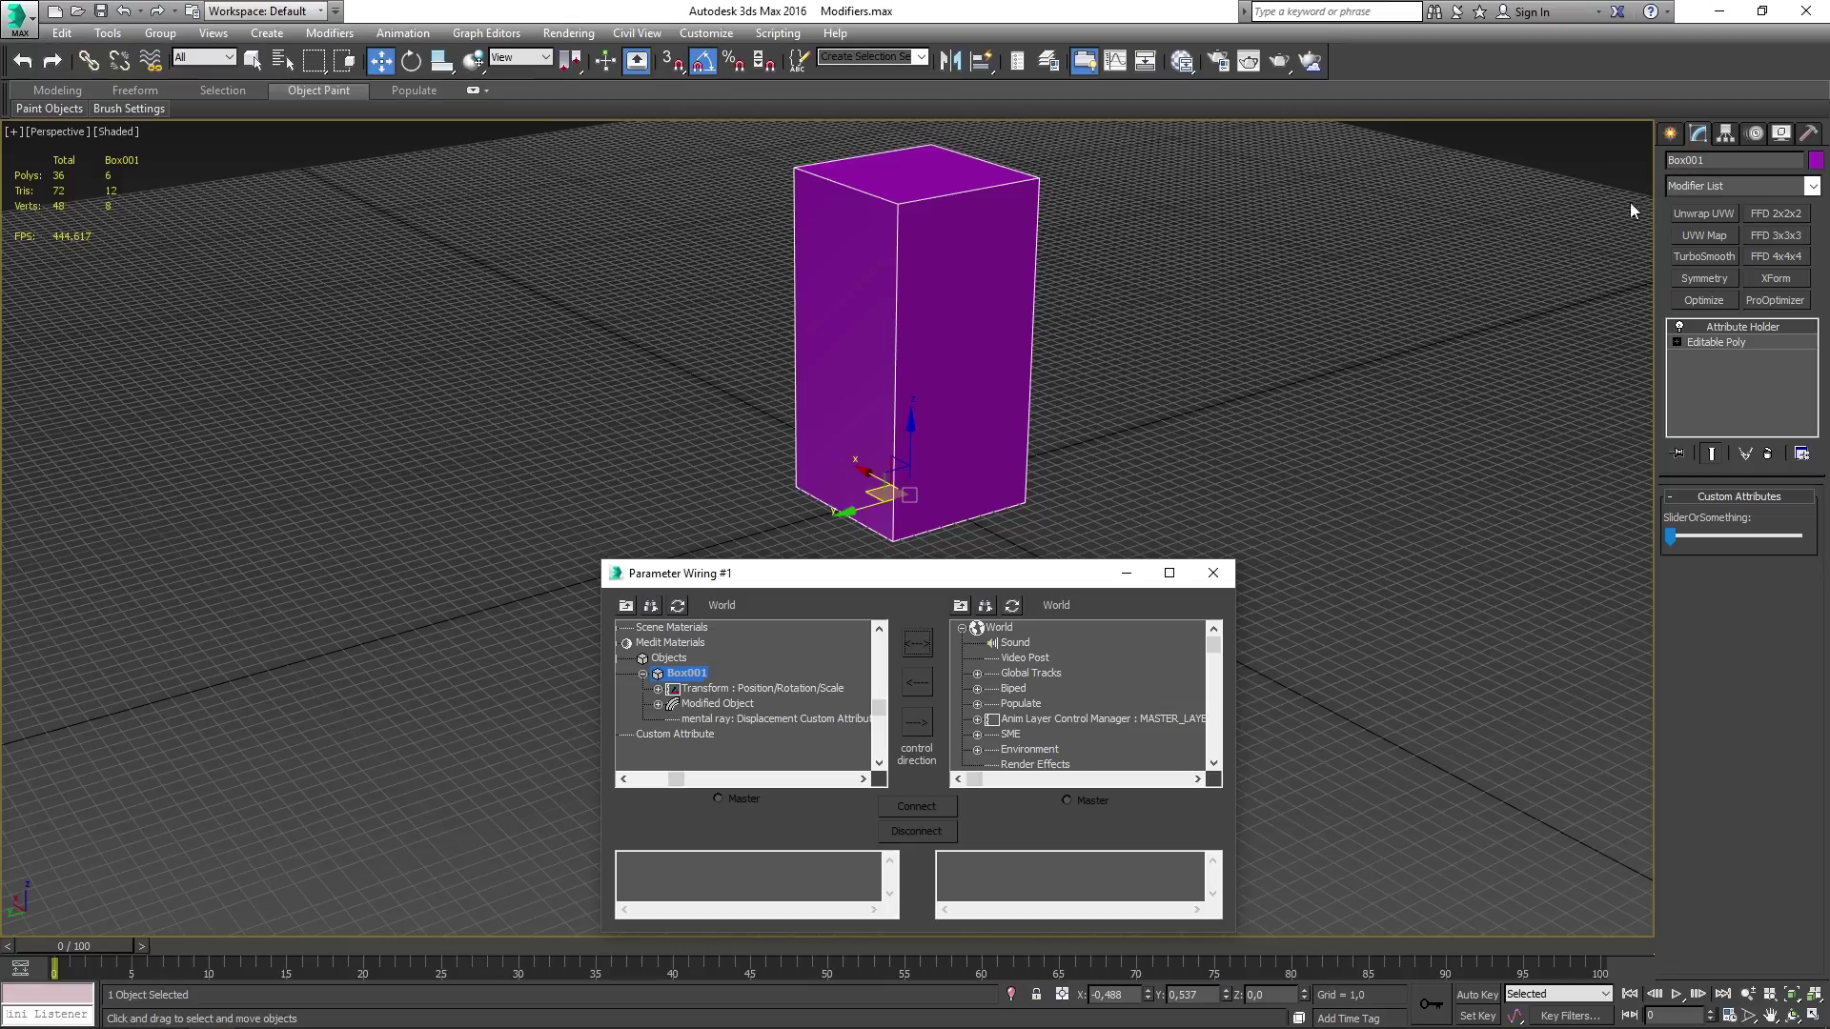
{"action": "left_click", "coordinate": [659, 704]}
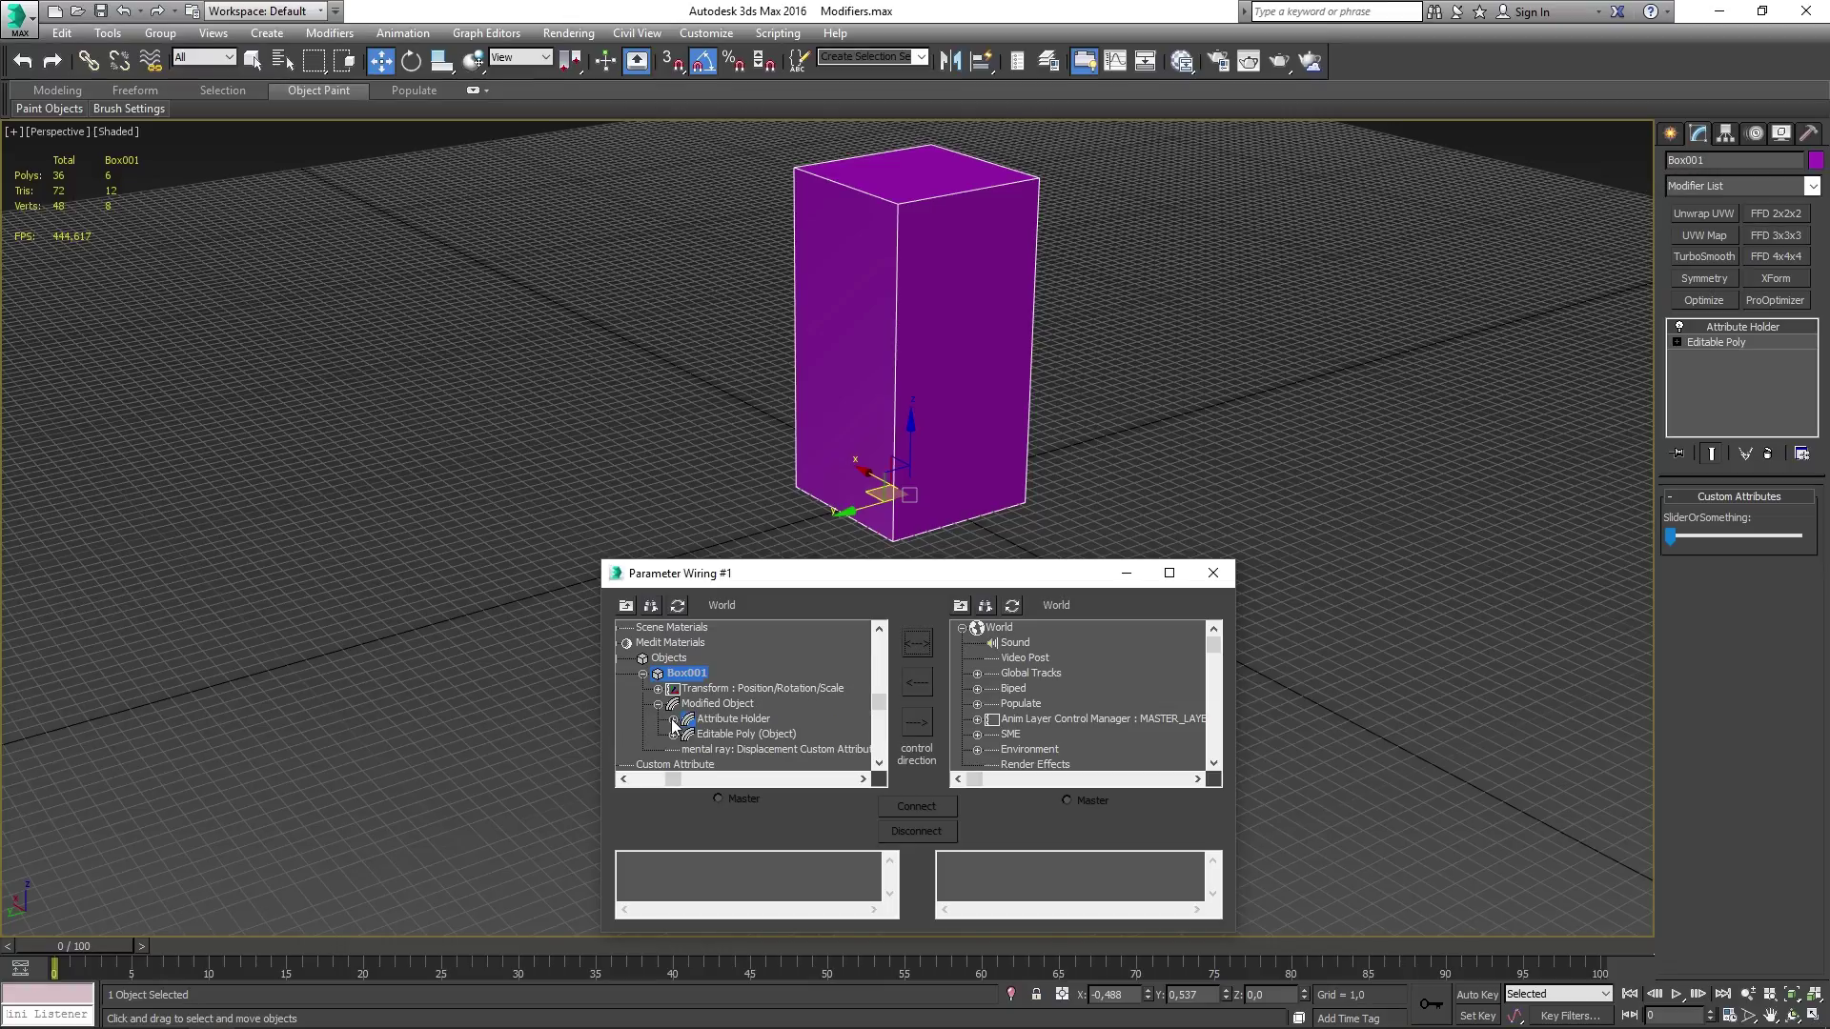
{"action": "left_click", "coordinate": [674, 719]}
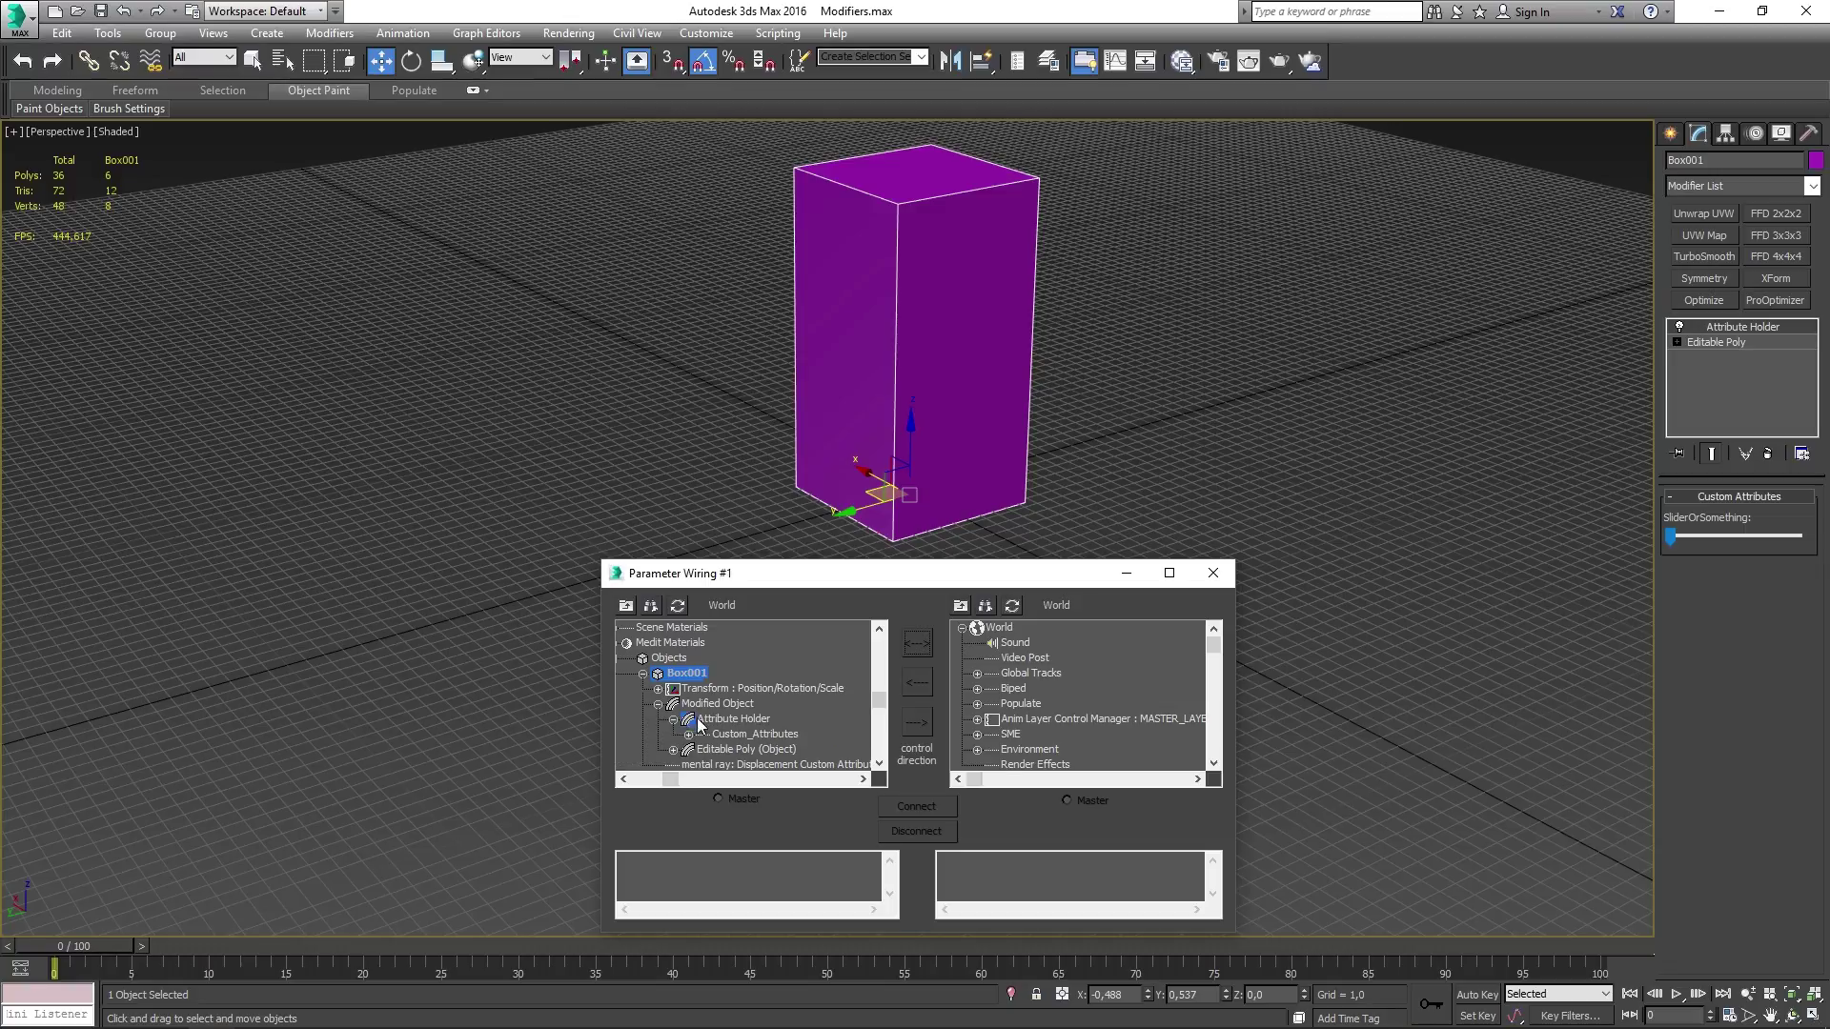
{"action": "left_click_drag", "start_coordinate": [877, 703], "coordinate": [878, 719]}
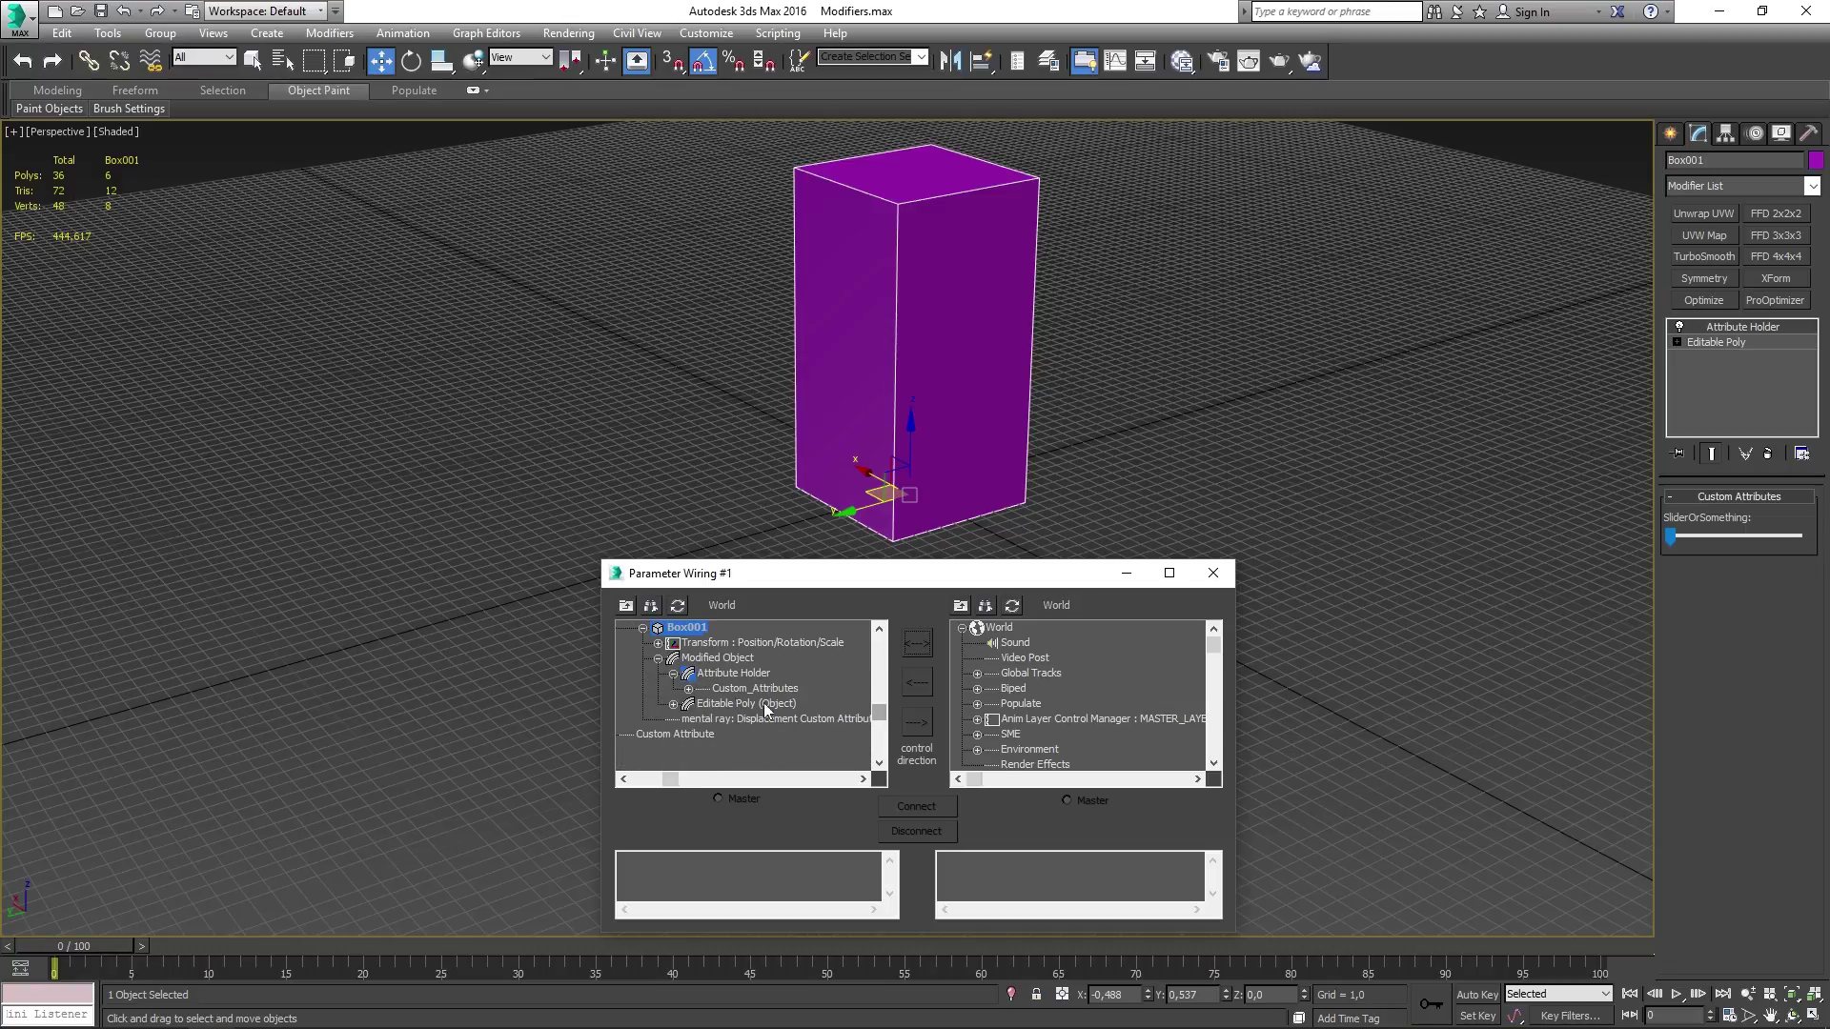
{"action": "left_click", "coordinate": [688, 688]}
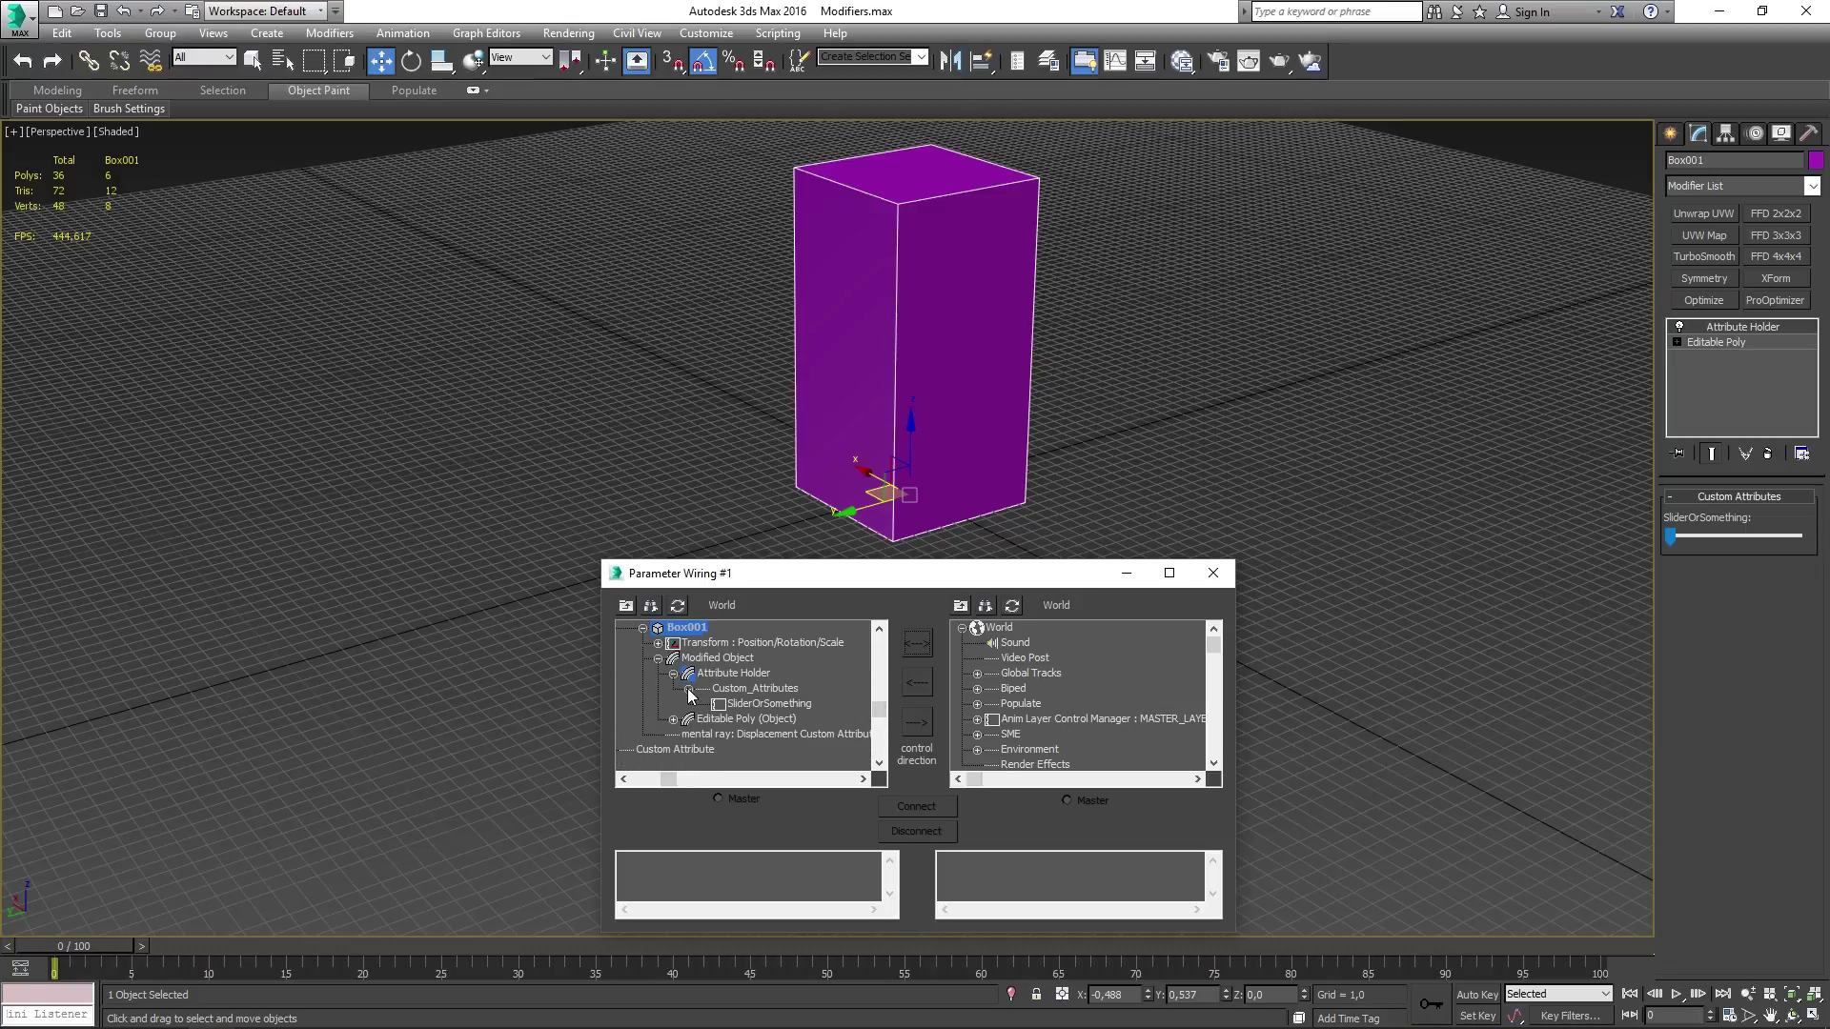
{"action": "left_click", "coordinate": [749, 705]}
- In the right tree, expand Box001 > Transform > Rotation and select X Rotation as the target
{"action": "left_click_drag", "start_coordinate": [1216, 642], "coordinate": [1220, 711]}
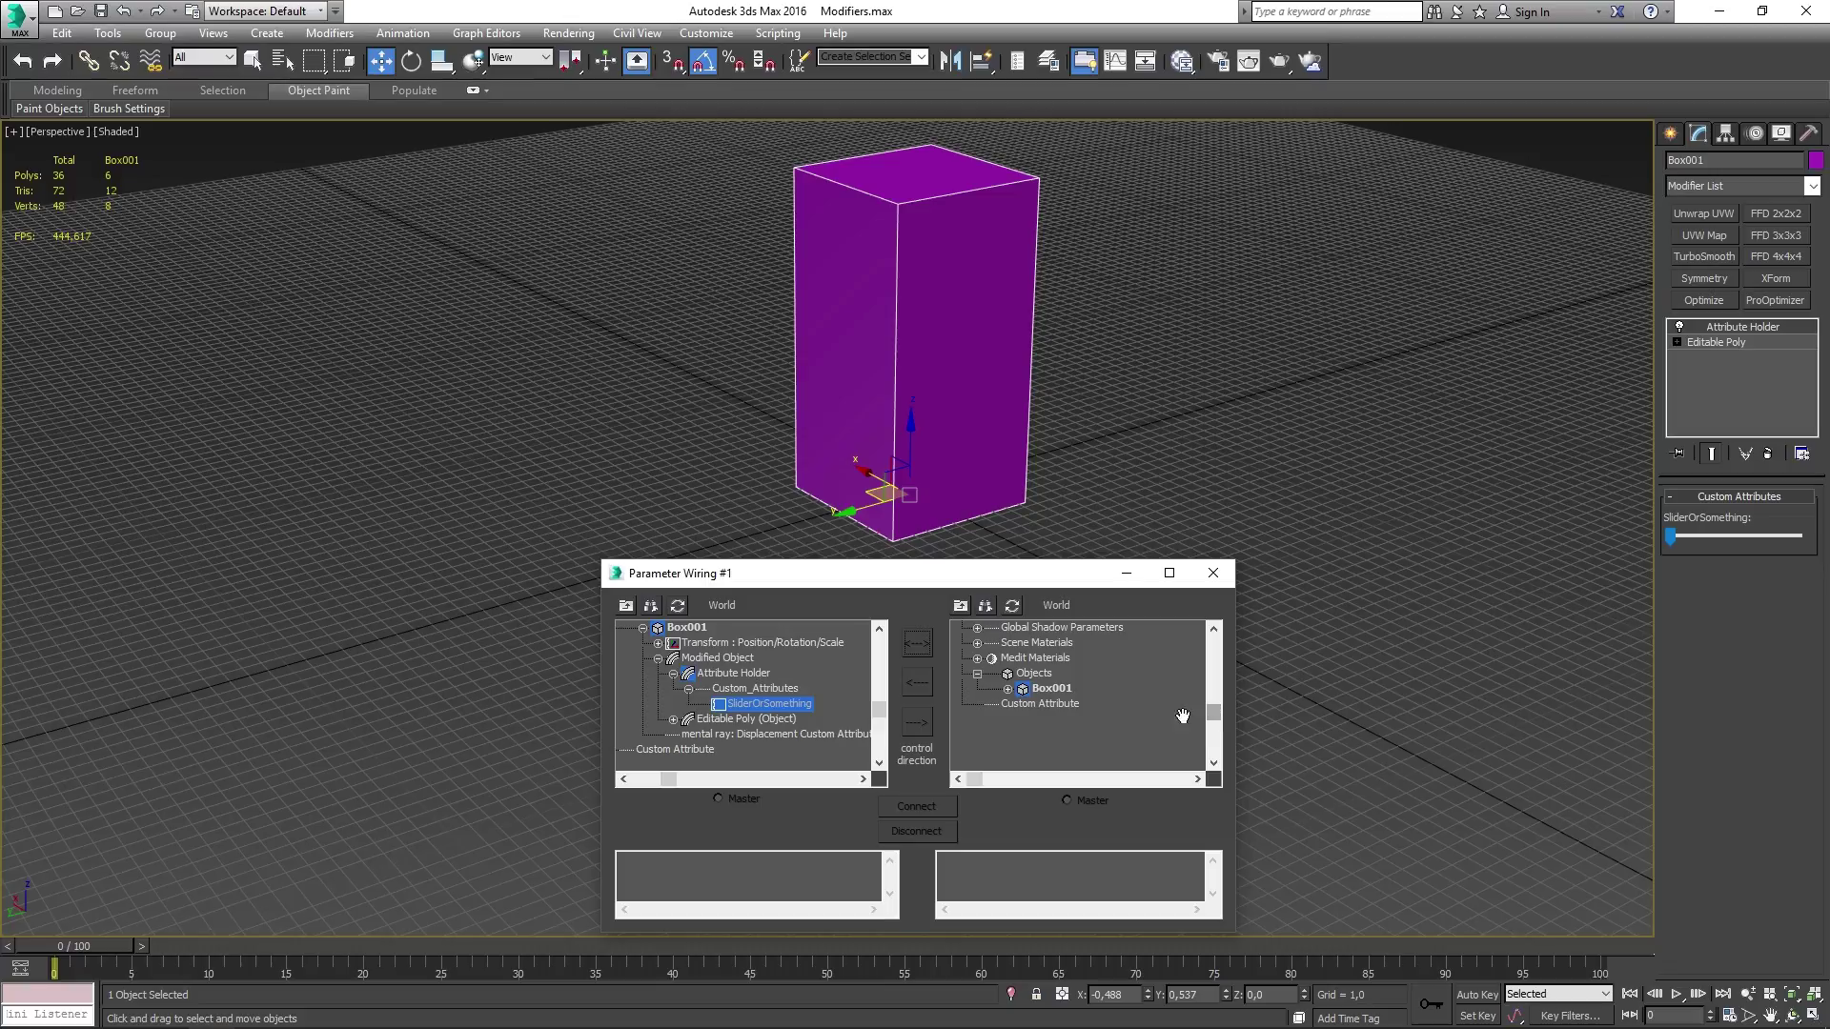
{"action": "left_click", "coordinate": [1007, 688]}
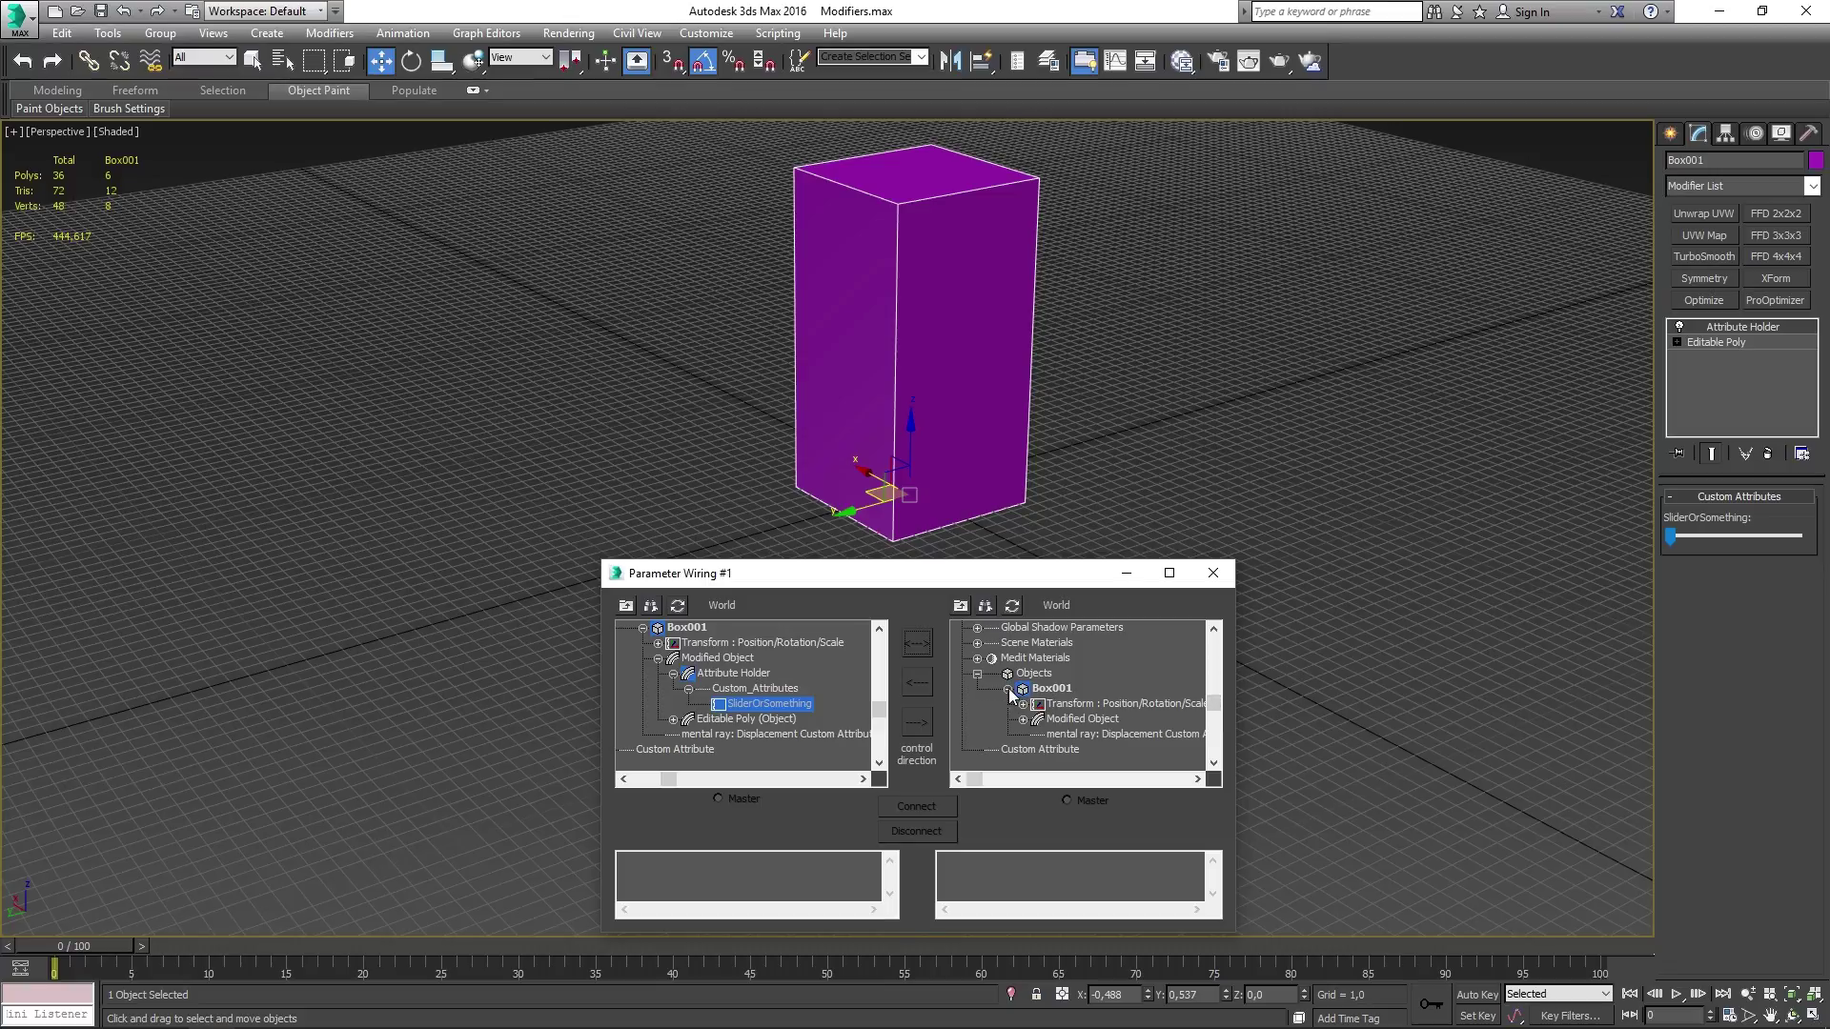
{"action": "left_click", "coordinate": [1023, 704]}
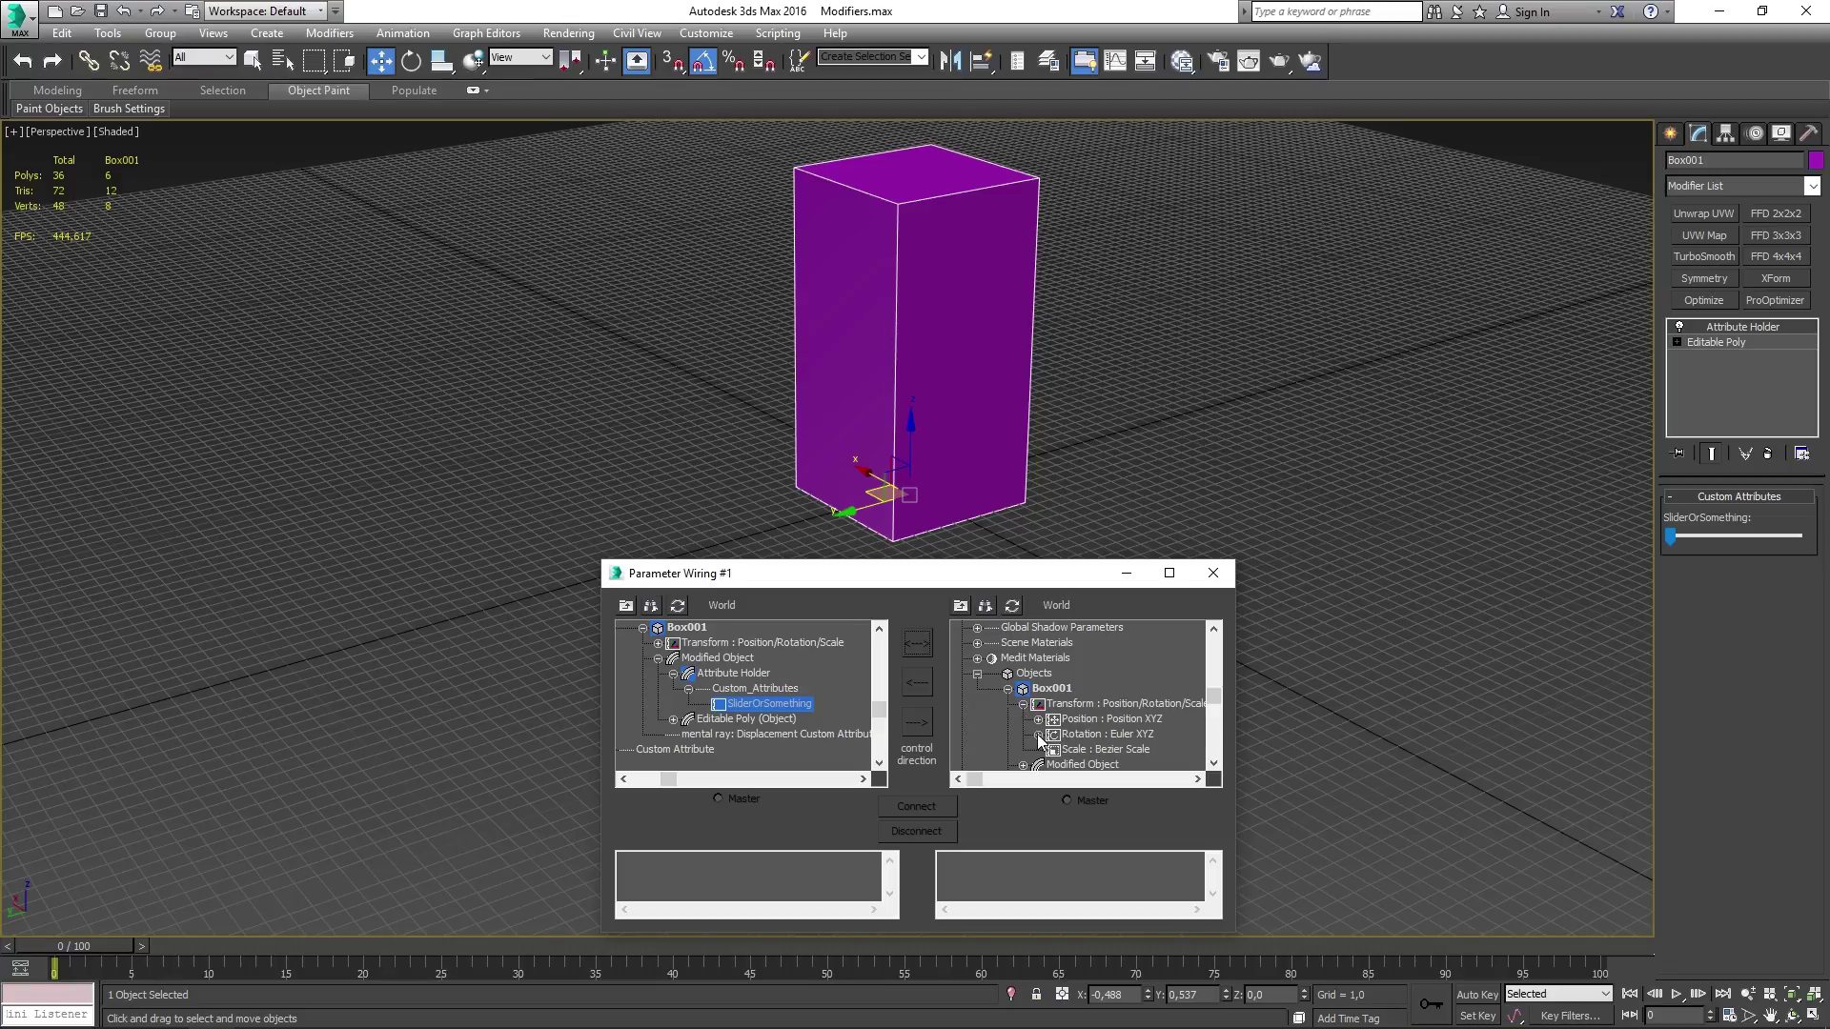
{"action": "left_click", "coordinate": [1037, 734]}
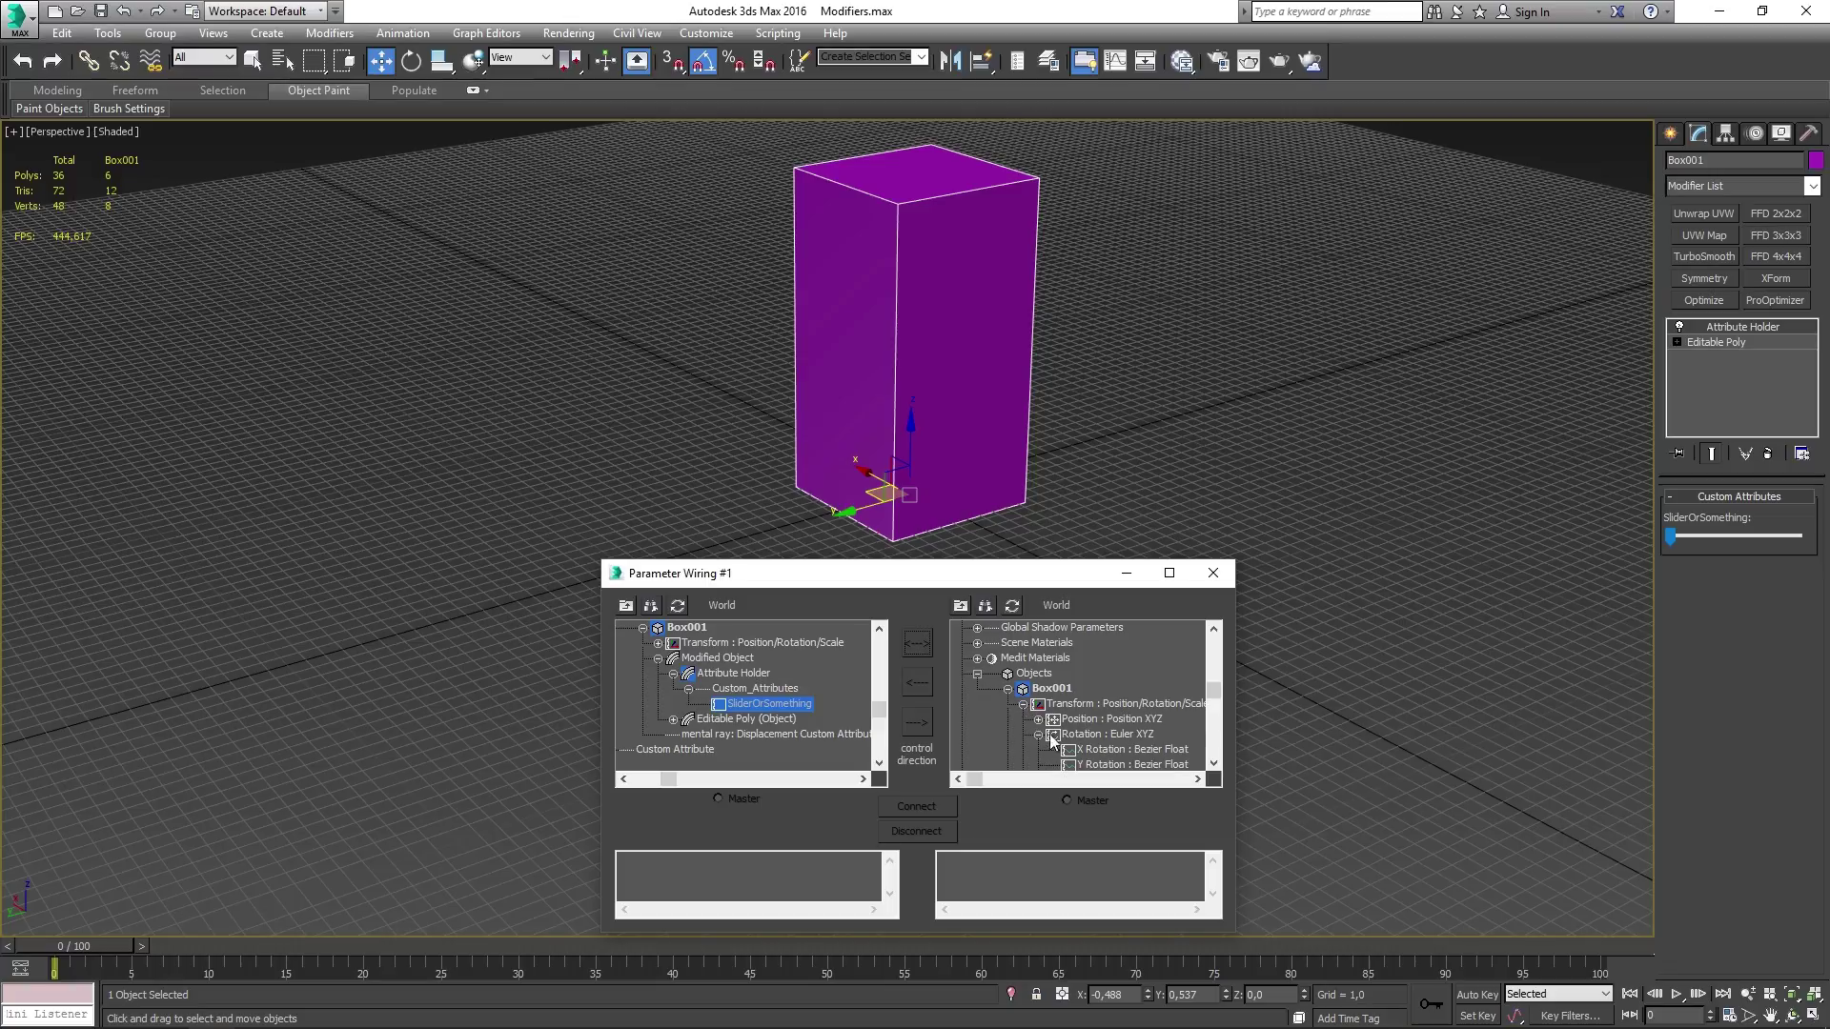
{"action": "left_click_drag", "start_coordinate": [1073, 573], "coordinate": [1144, 542]}
{"action": "left_click", "coordinate": [1284, 731]}
{"action": "left_click", "coordinate": [1283, 731]}
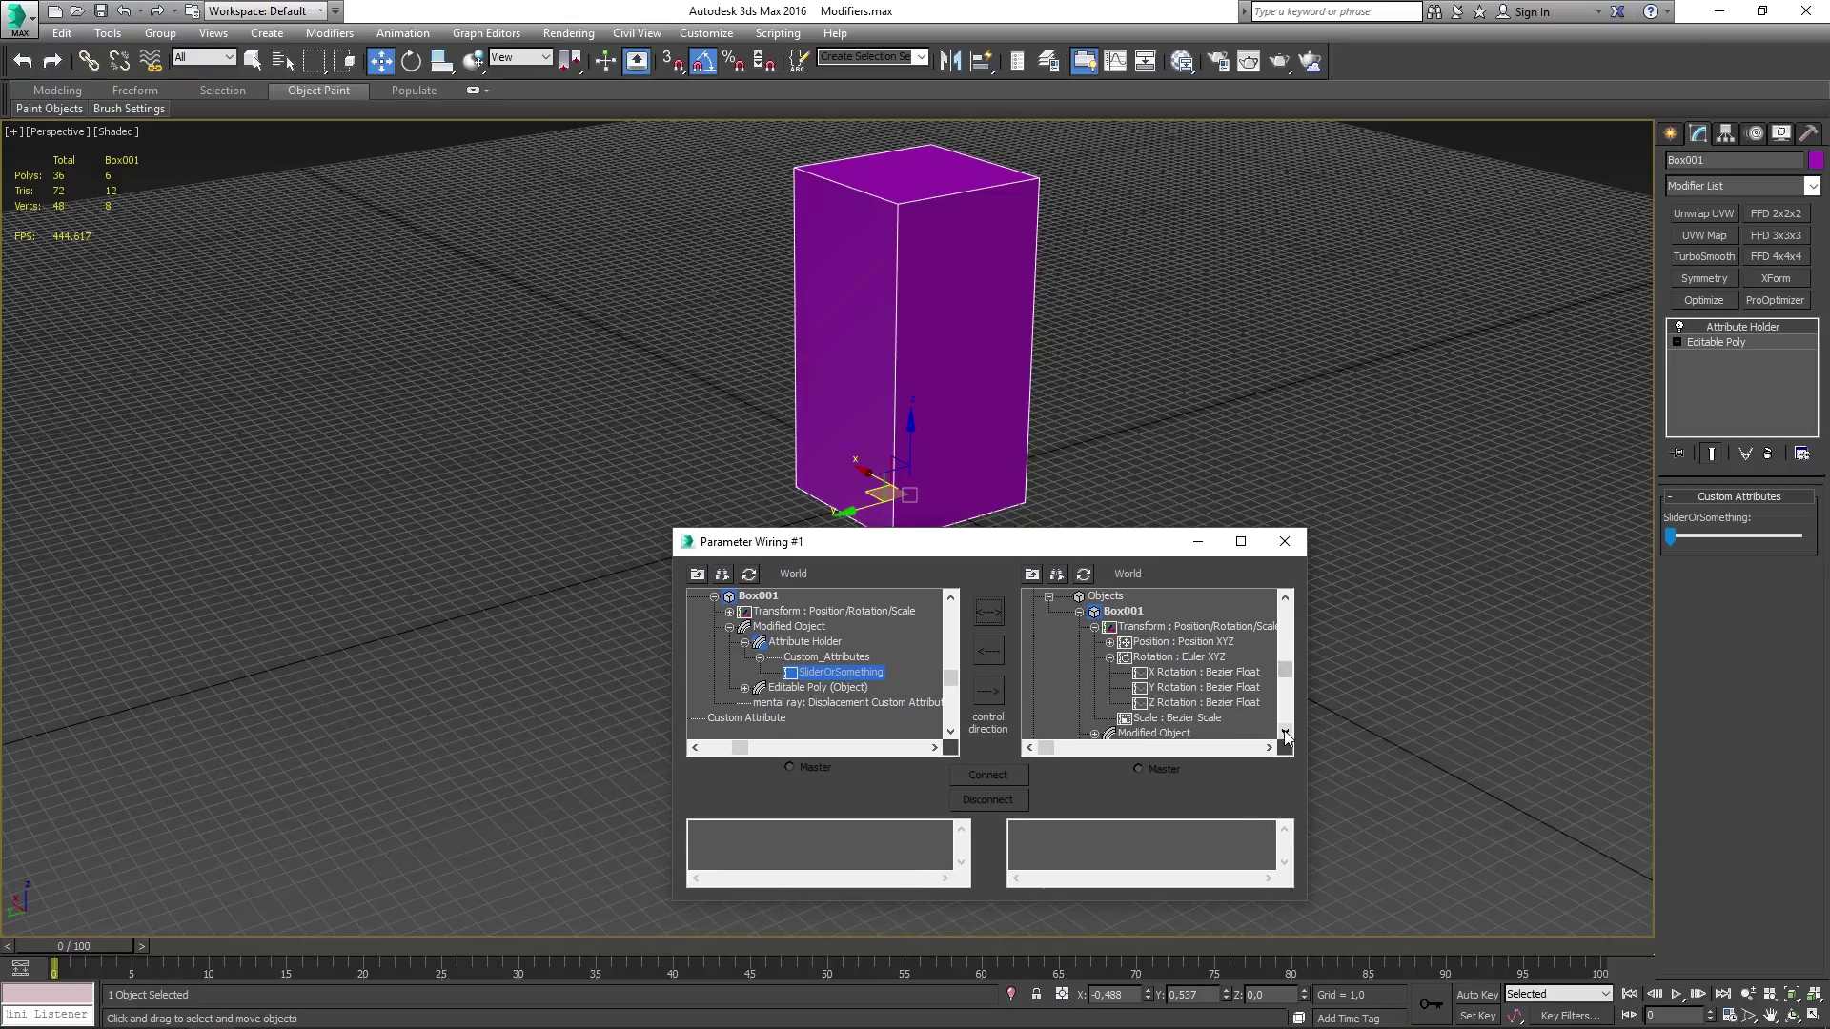
{"action": "left_click", "coordinate": [1283, 731]}
{"action": "left_click", "coordinate": [1284, 731]}
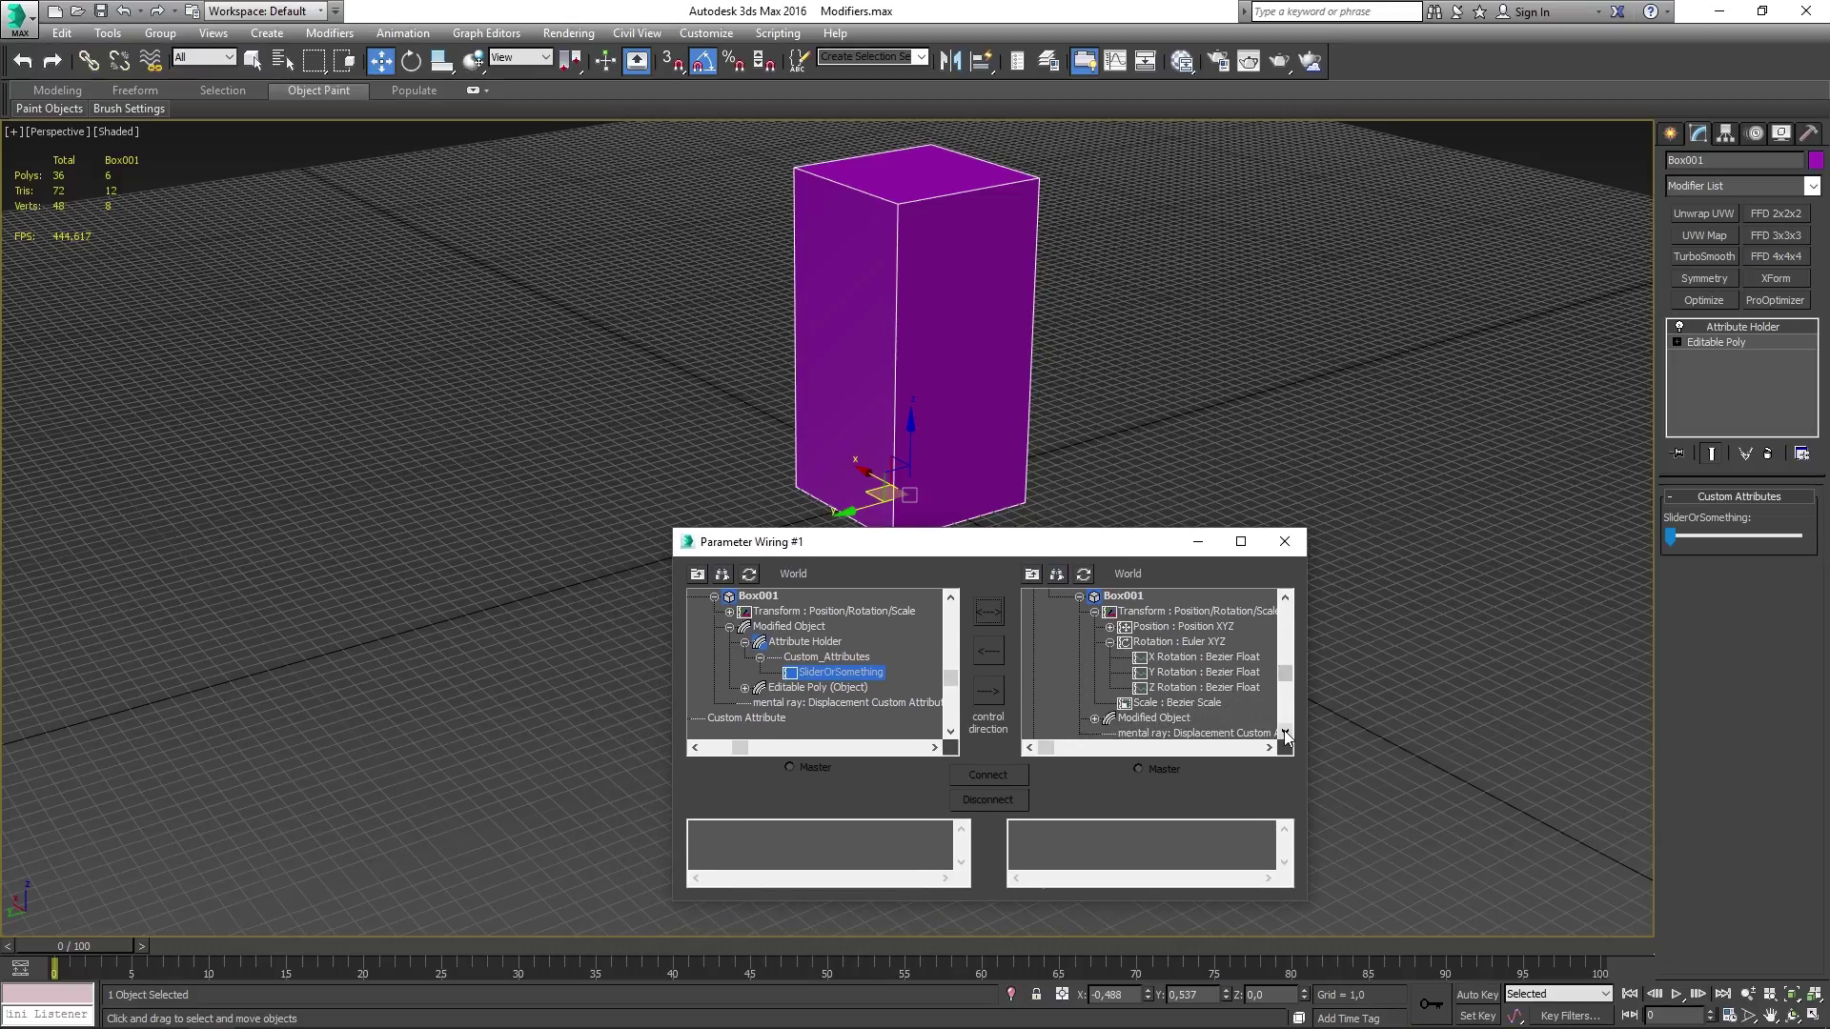
{"action": "left_click", "coordinate": [1196, 659]}
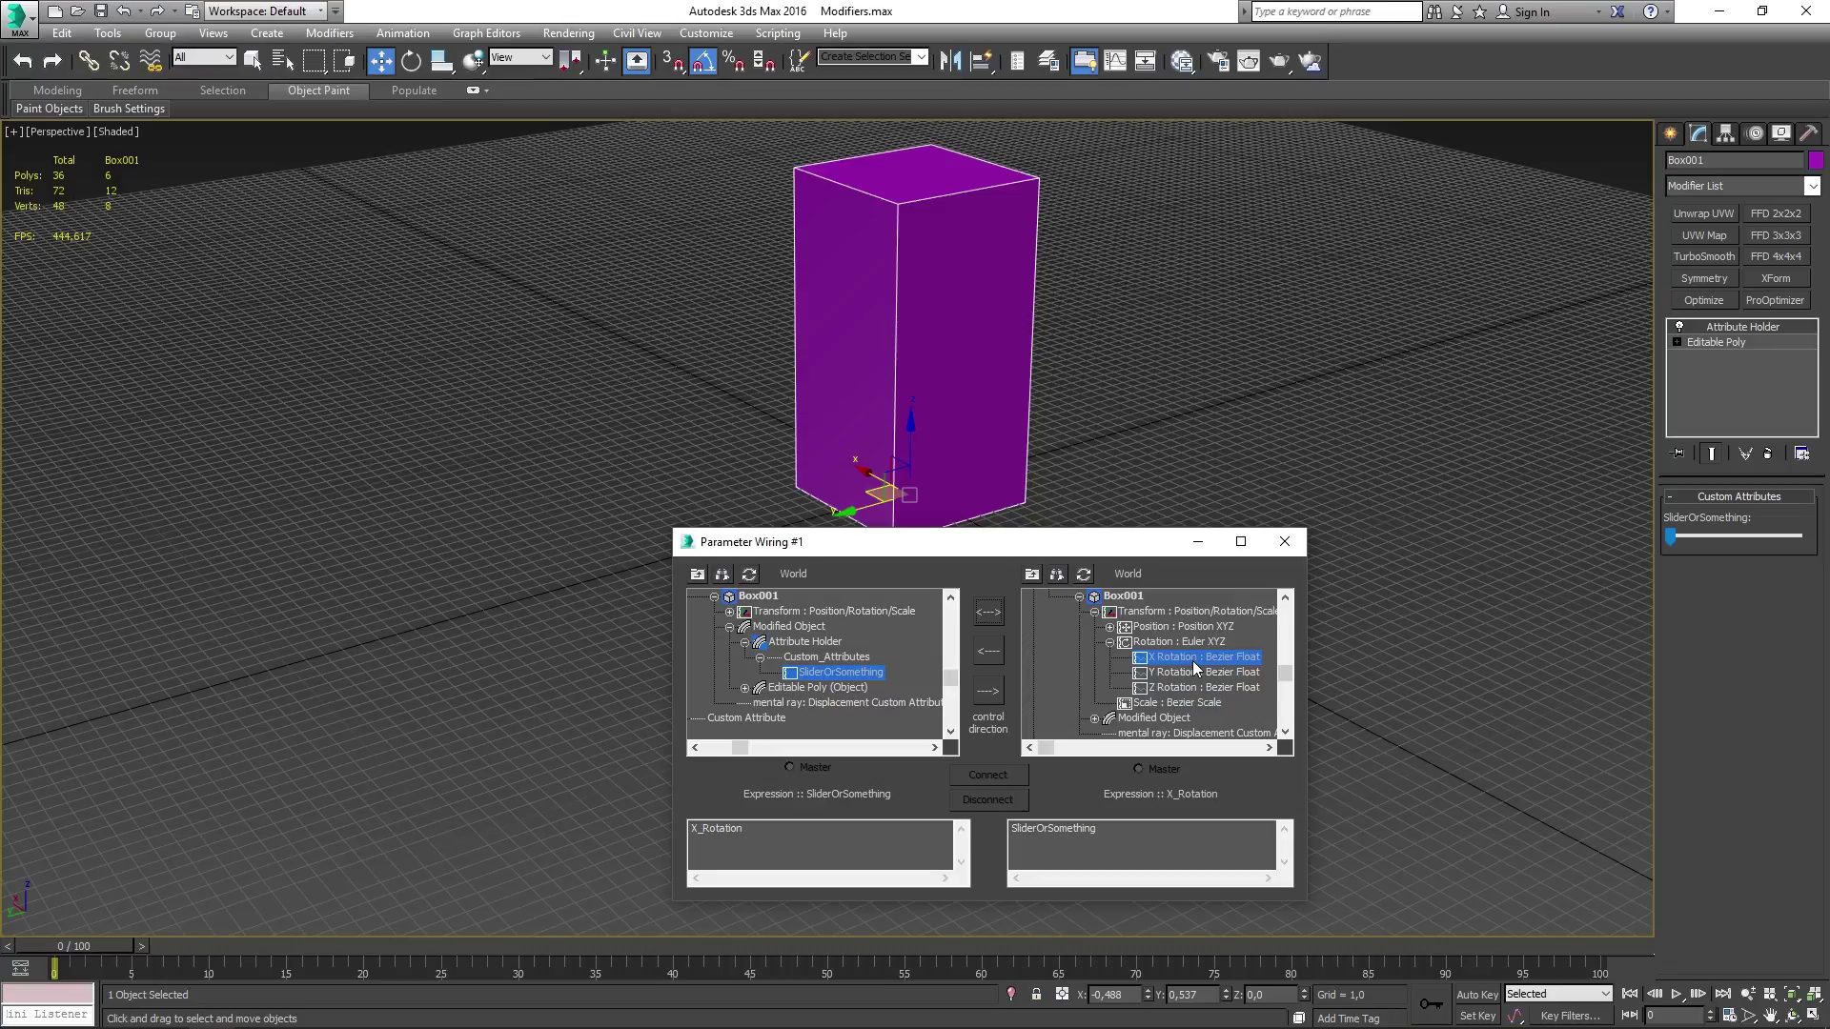
- Connect SliderOrSomething and X Rotation with a two-way wire
{"action": "left_click", "coordinate": [985, 620]}
{"action": "left_click", "coordinate": [993, 772]}
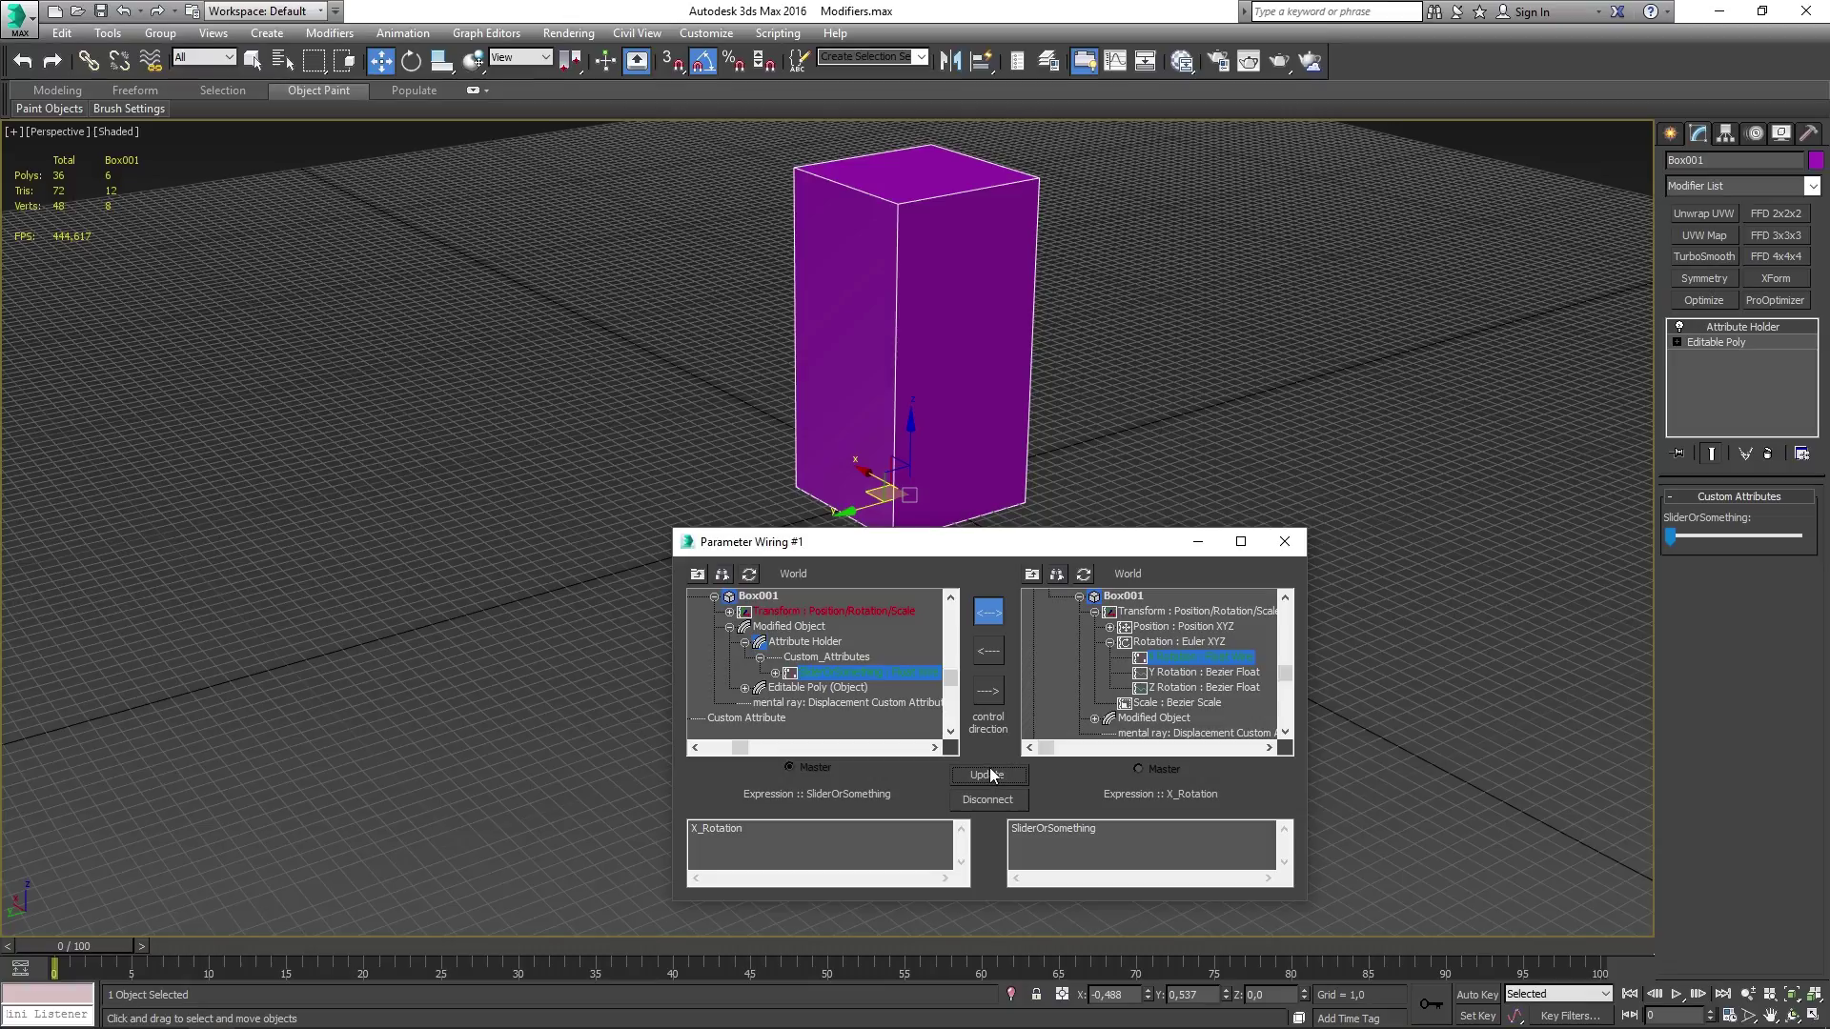
- Close the wiring window and drag SliderOrSomething to check that the box tilts
{"action": "left_click", "coordinate": [1285, 543]}
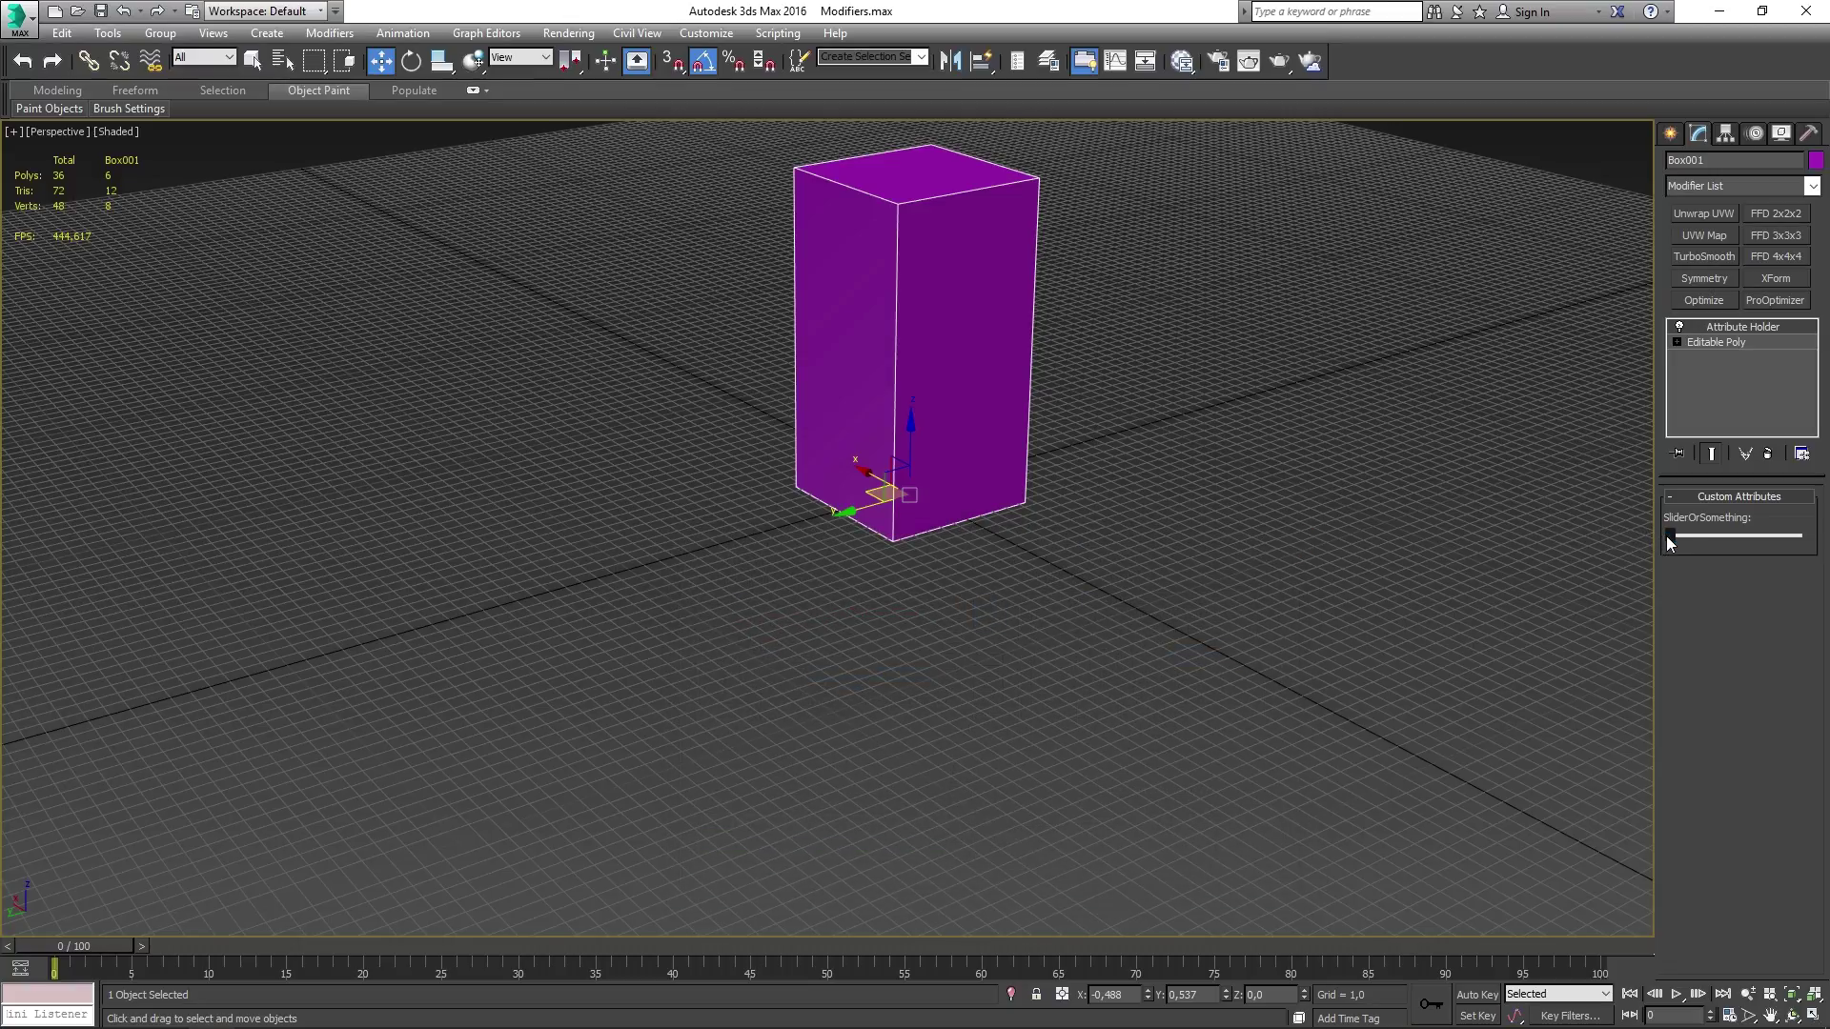
{"action": "mouse_move", "coordinate": [1667, 535]}
{"action": "left_mouse_down"}
{"action": "mouse_move", "coordinate": [1804, 551]}
{"action": "mouse_move", "coordinate": [1661, 570]}
{"action": "left_mouse_up"}
- Reopen SliderOrSomething in the Parameter Editor, apply its range settings, and test the slider
{"action": "left_click", "coordinate": [386, 34]}
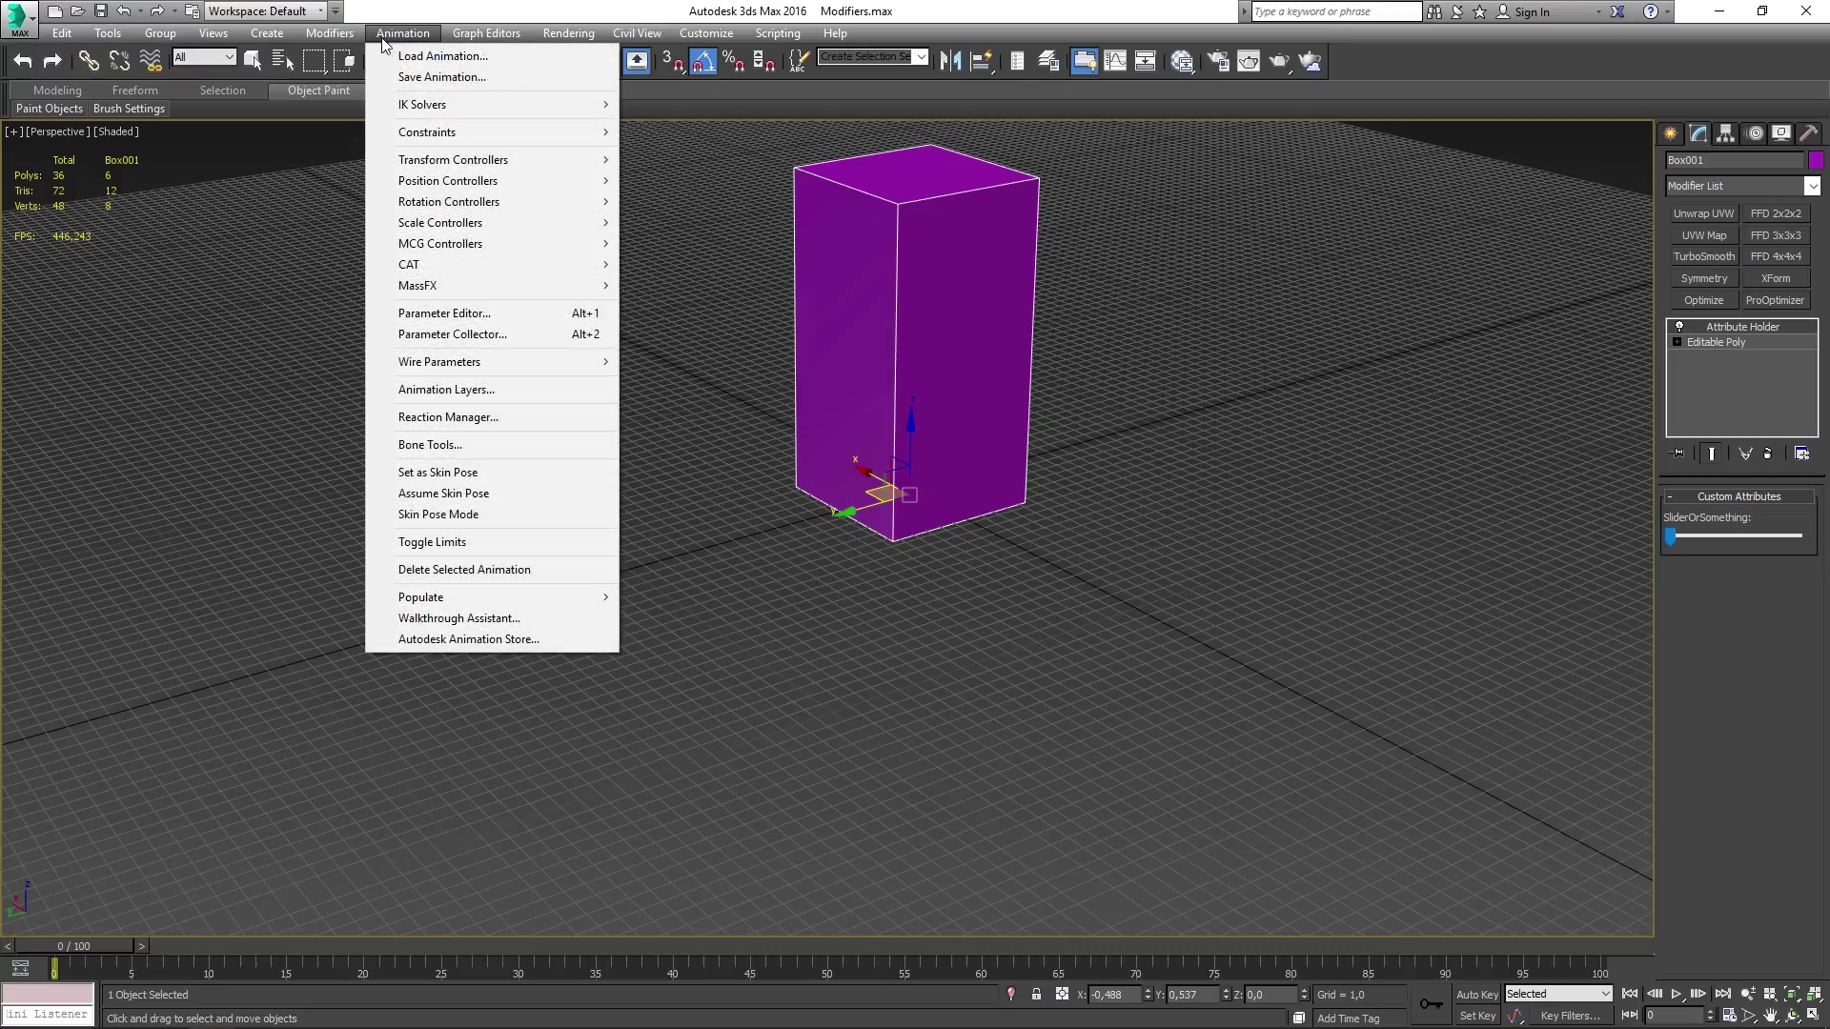
{"action": "left_click", "coordinate": [462, 315]}
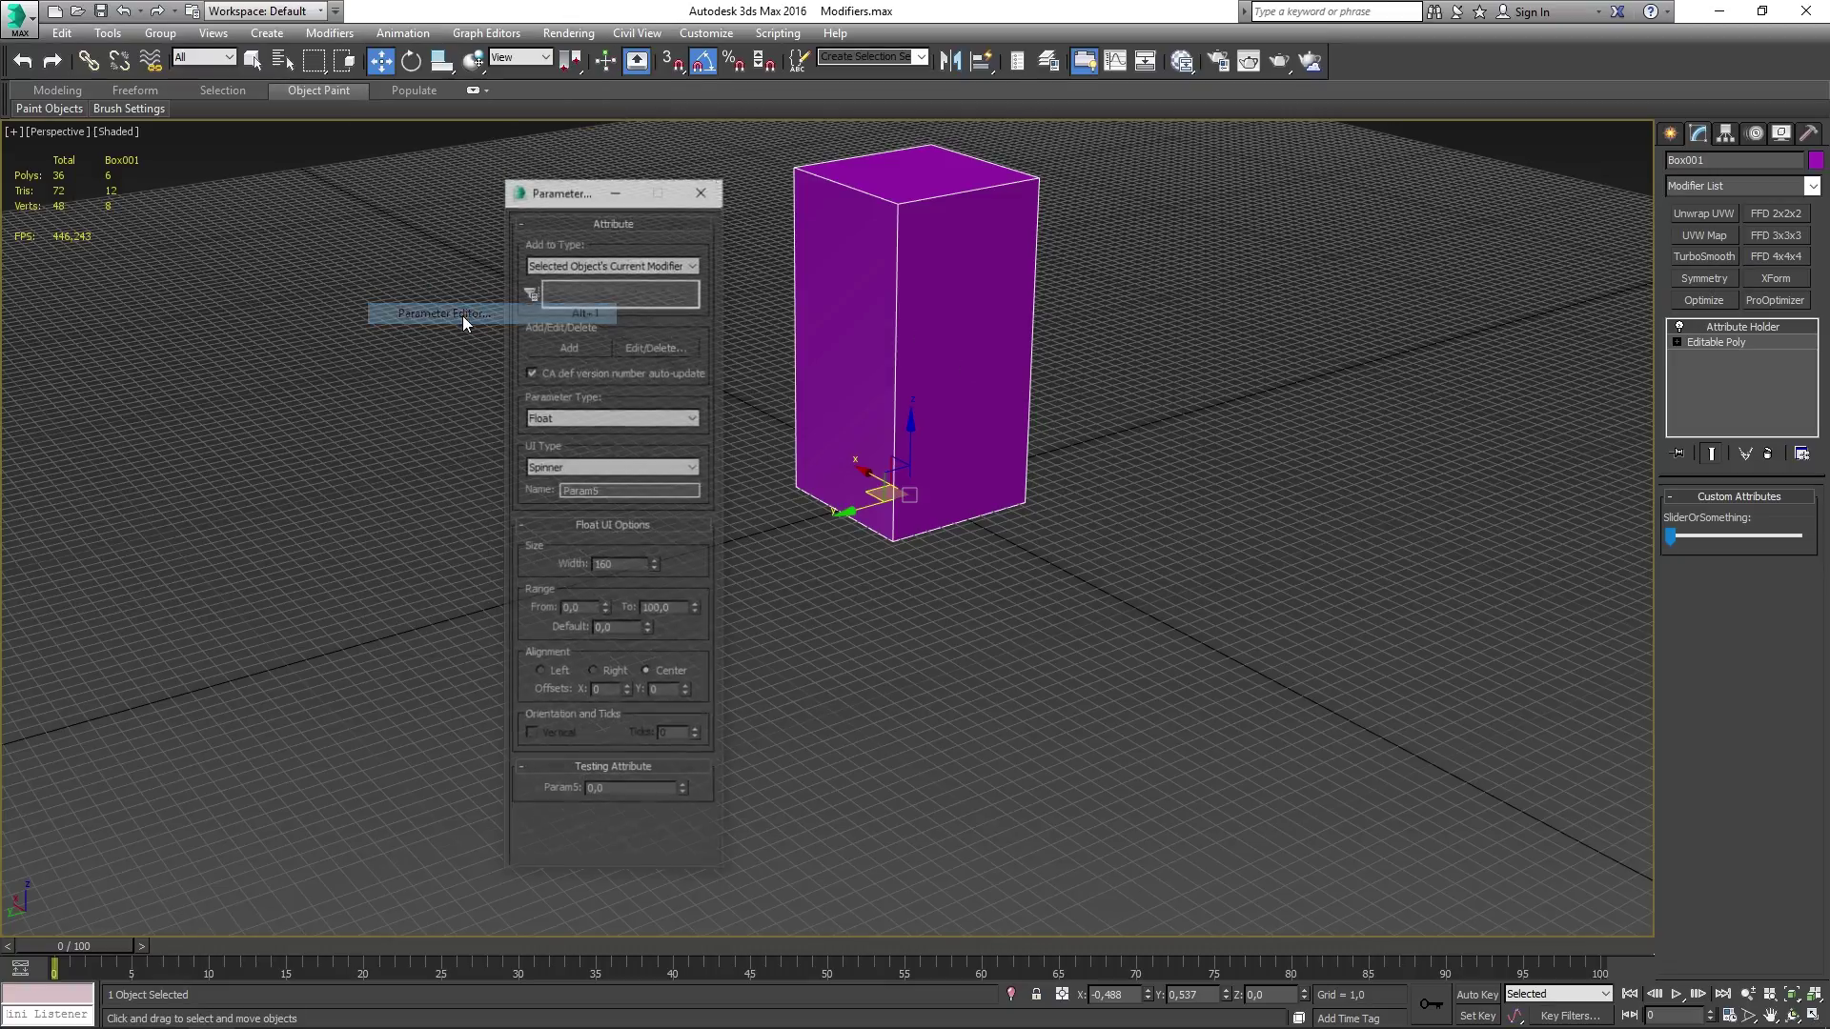
{"action": "left_click", "coordinate": [655, 346]}
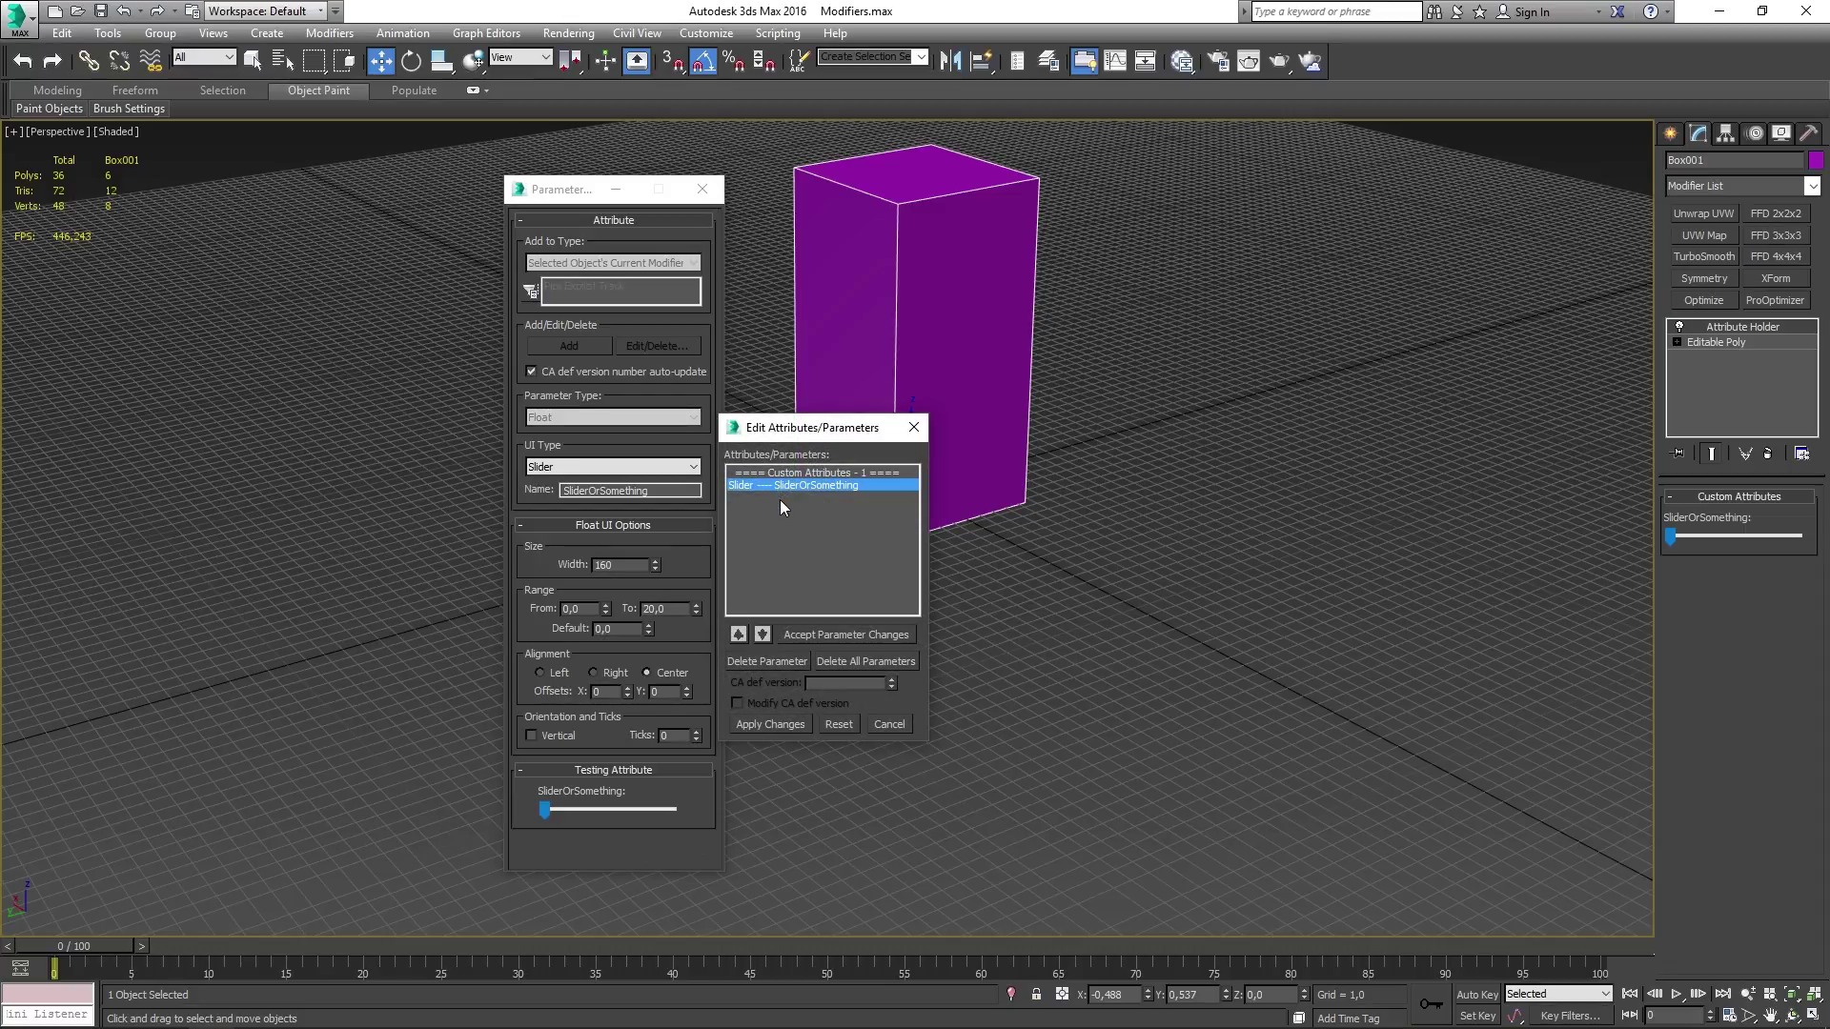
{"action": "double_click", "coordinate": [632, 608]}
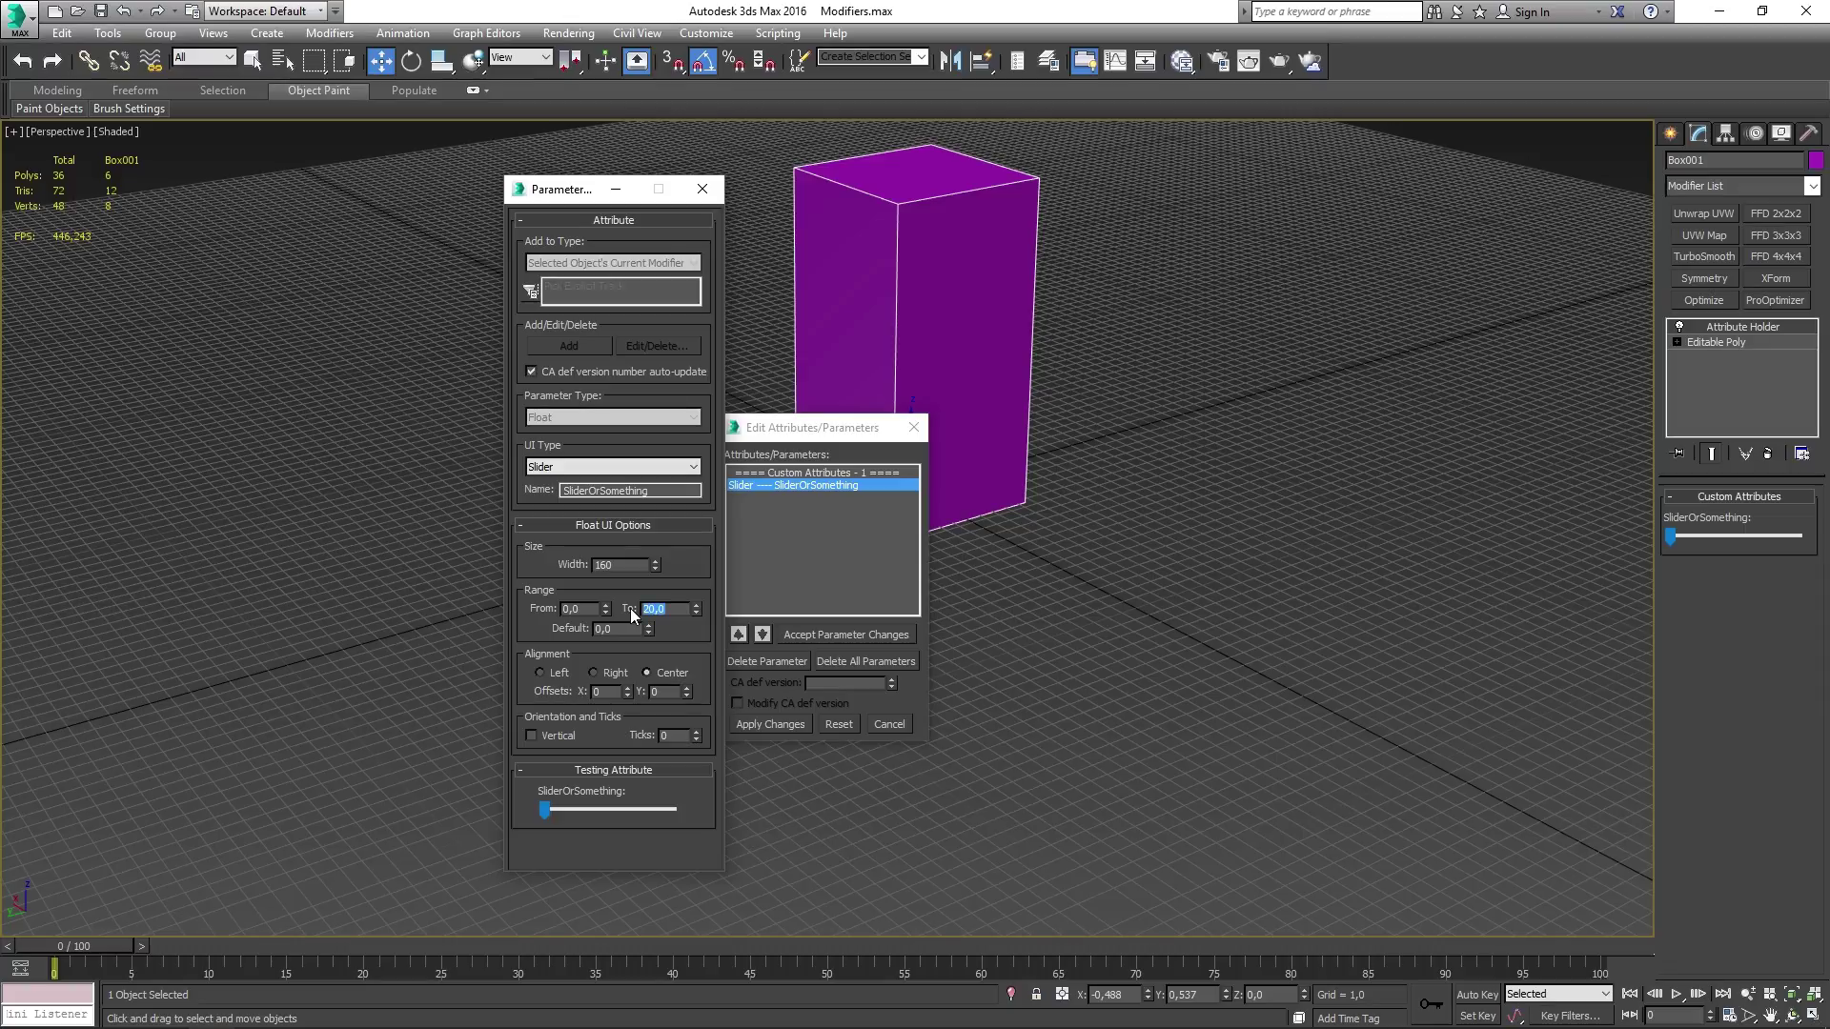
{"action": "left_click", "coordinate": [759, 724]}
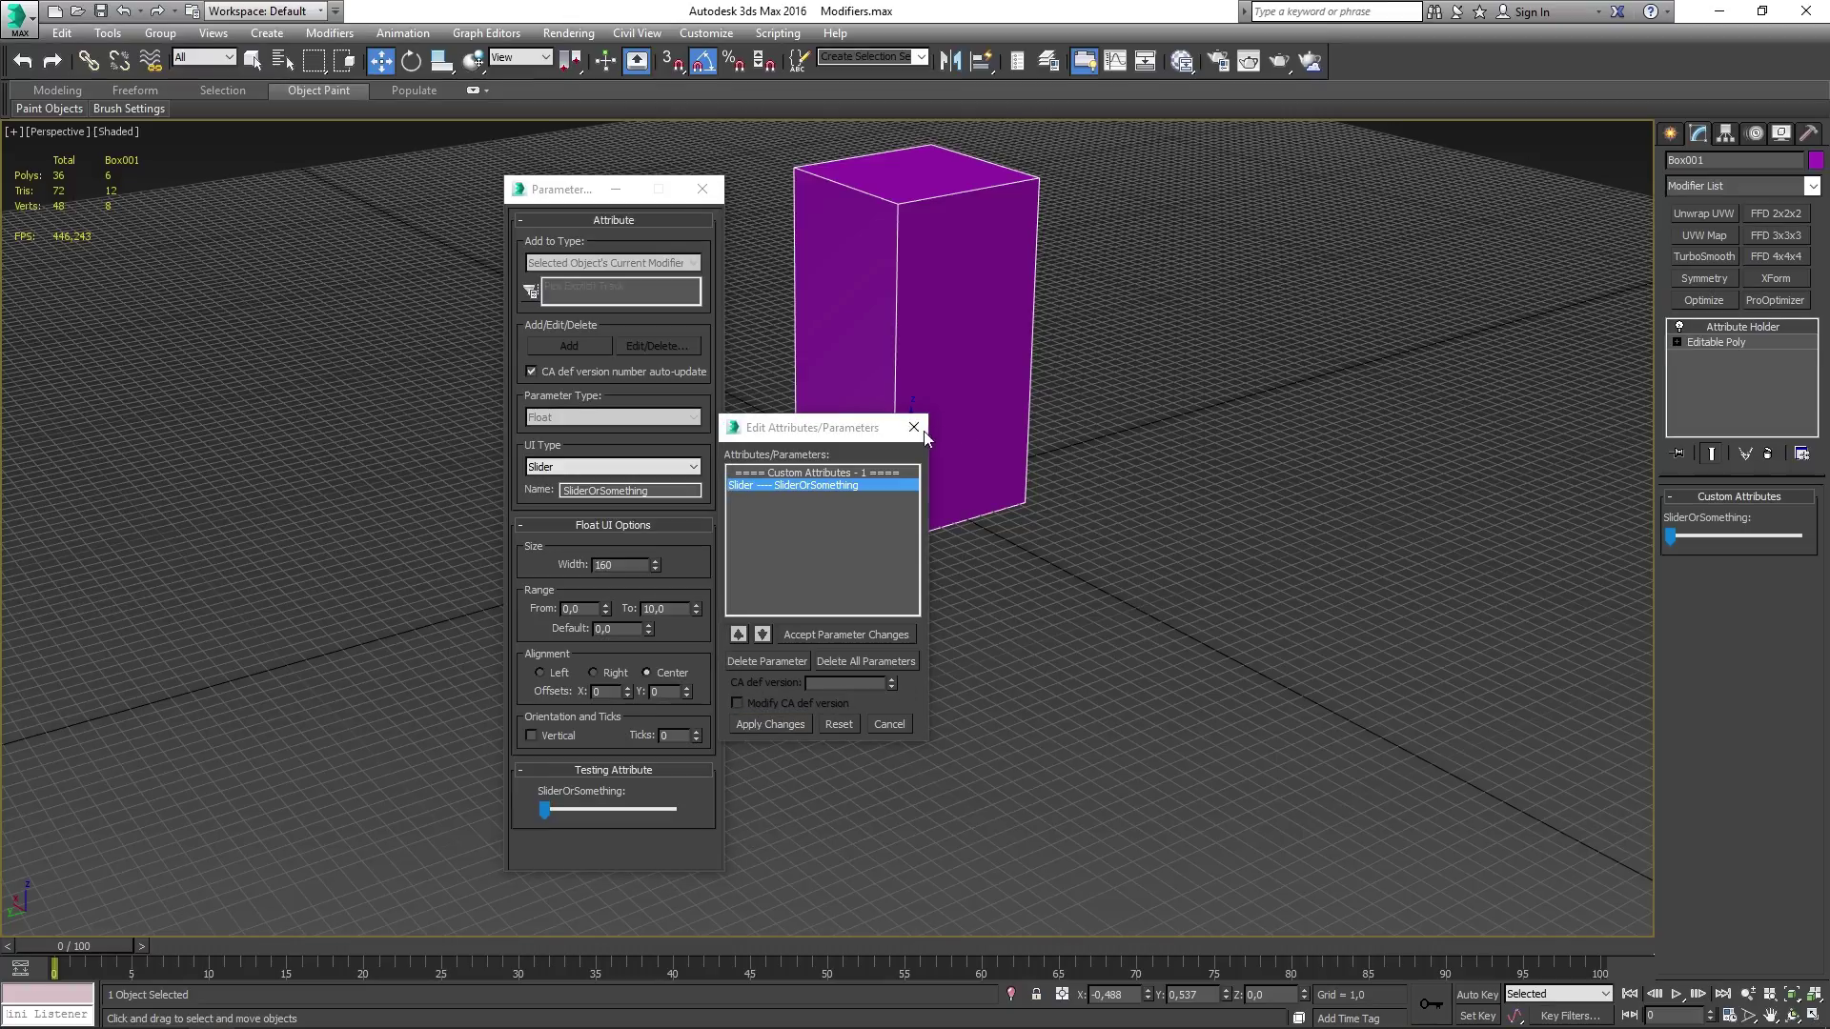
{"action": "left_click_drag", "start_coordinate": [1670, 534], "coordinate": [1661, 593]}
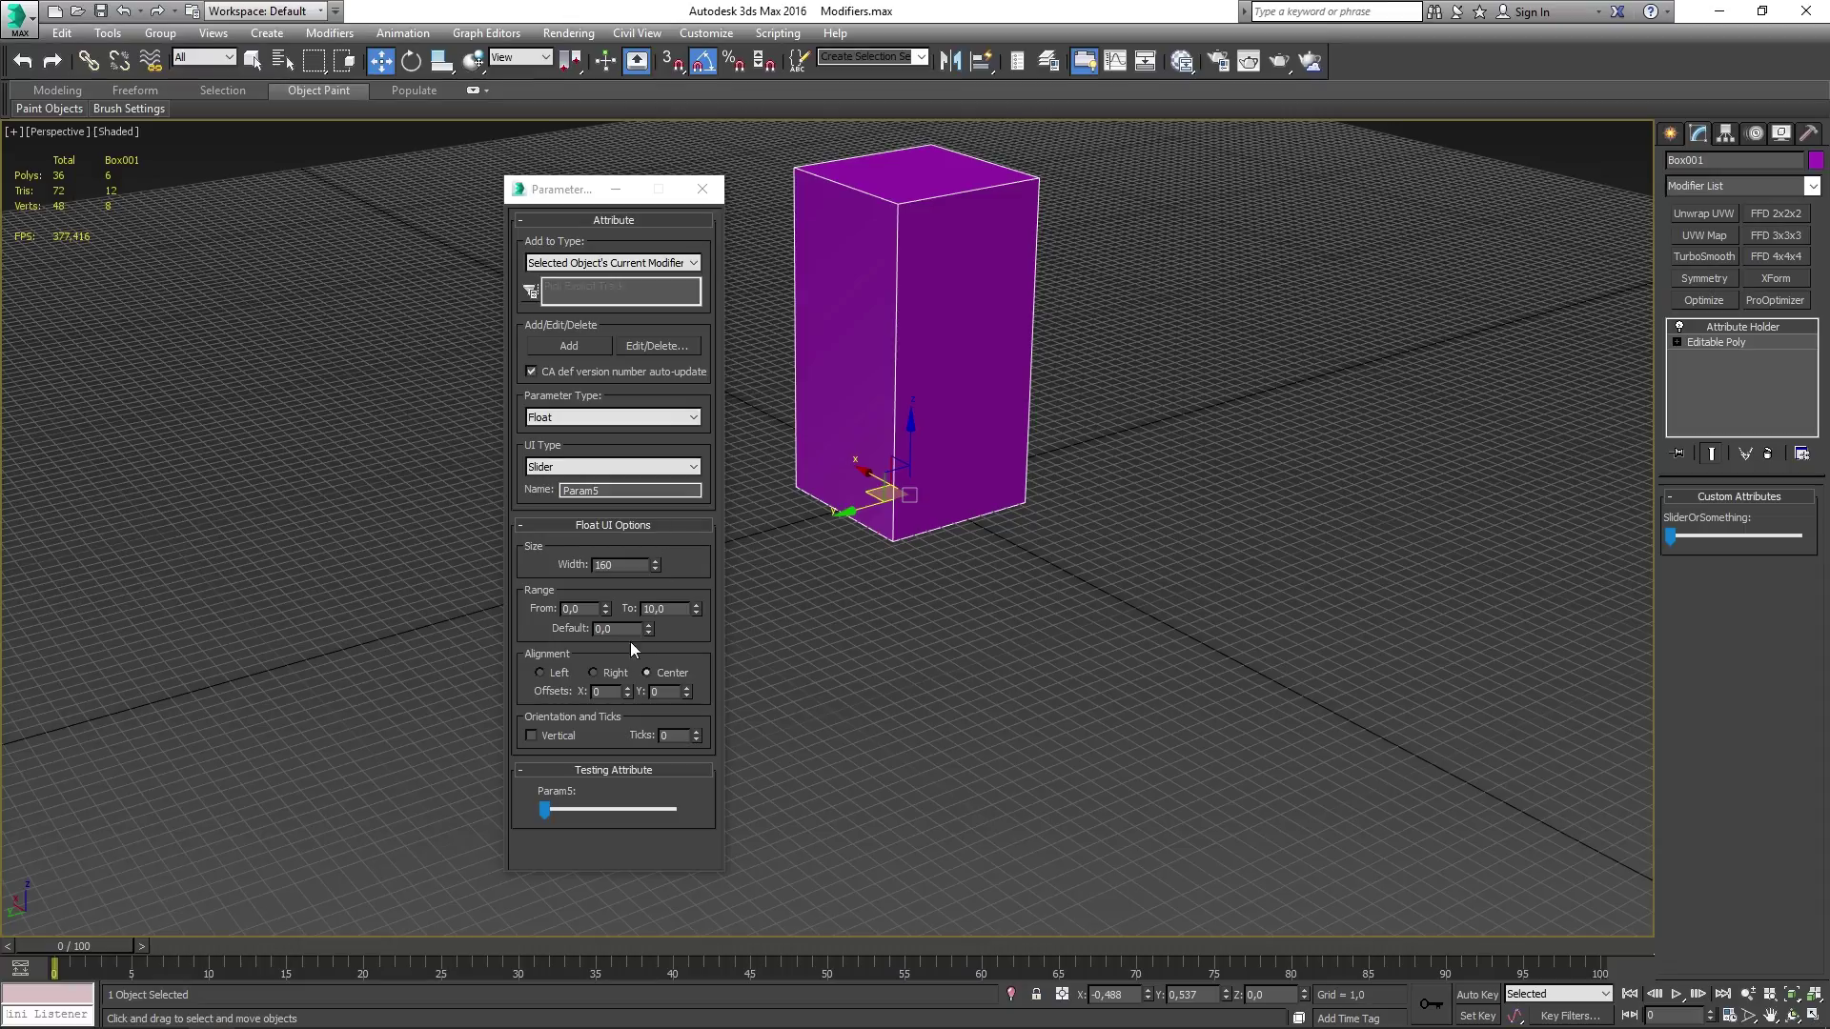
- Change SliderOrSomething's maximum range to 5, apply it, close the editor, and test the rotation
{"action": "left_click", "coordinate": [633, 346]}
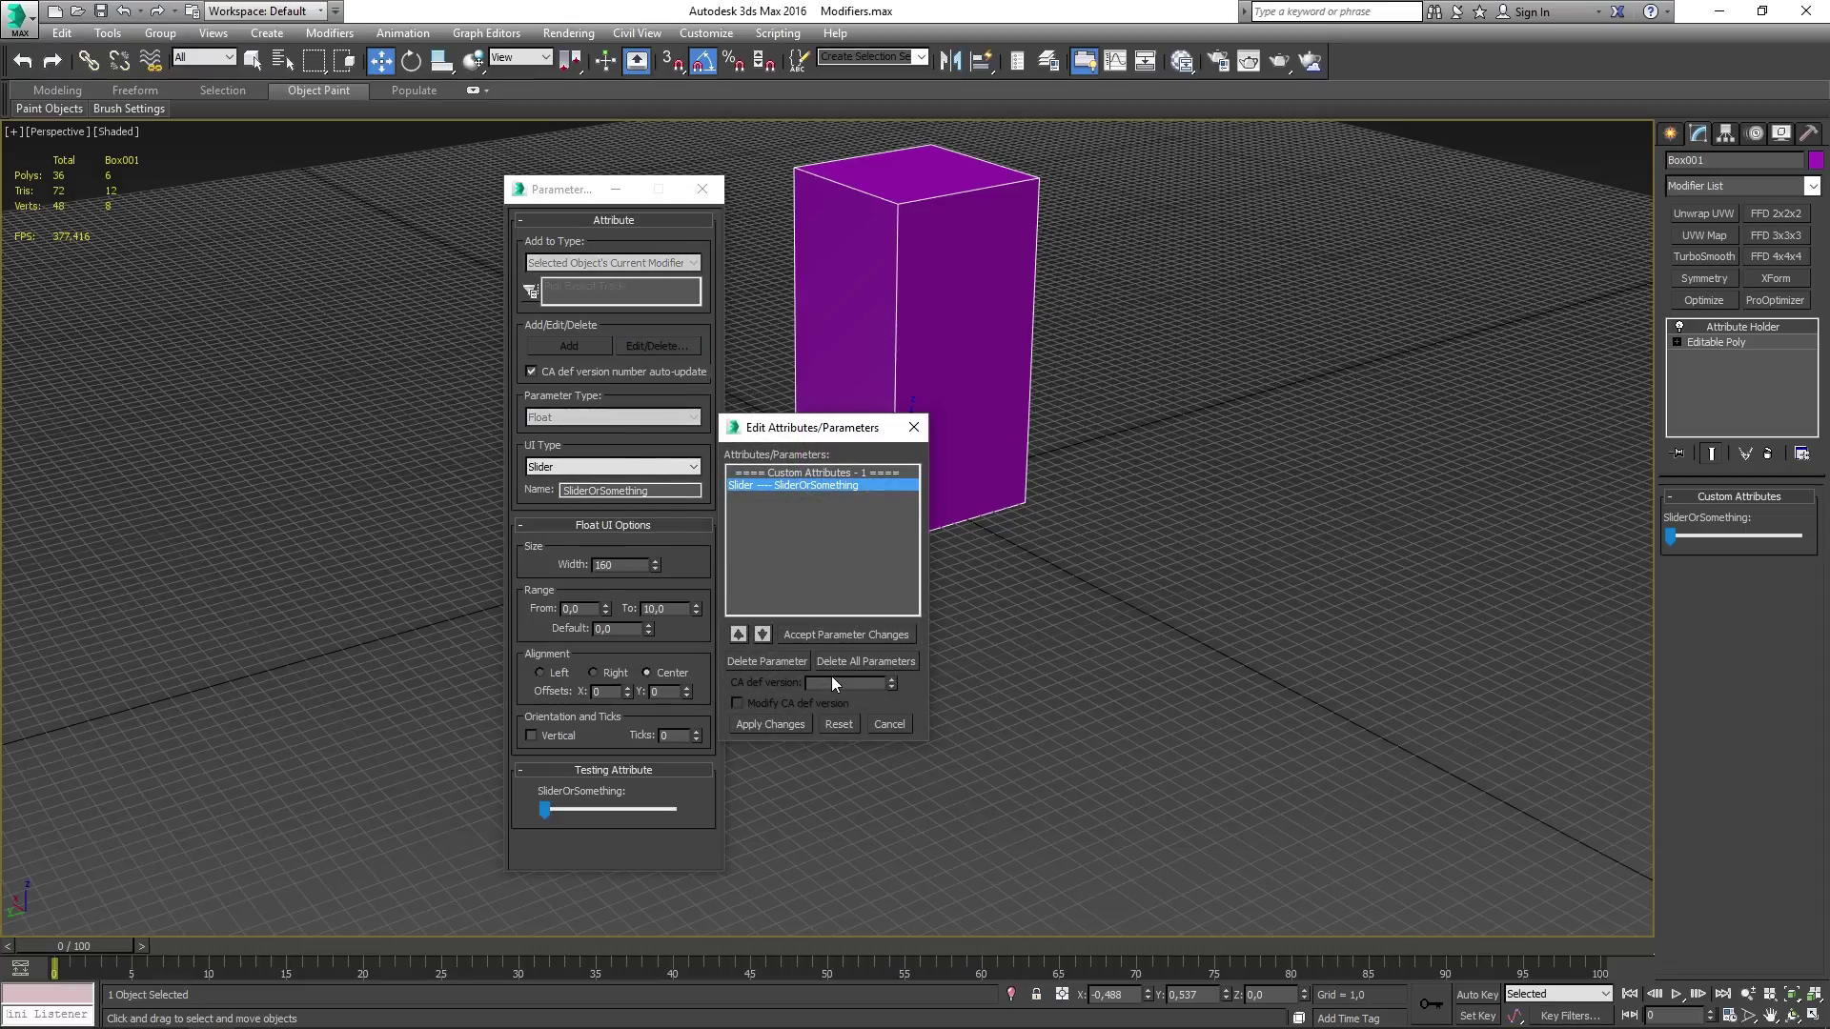
{"action": "double_click", "coordinate": [665, 608]}
{"action": "type", "text": "5"}
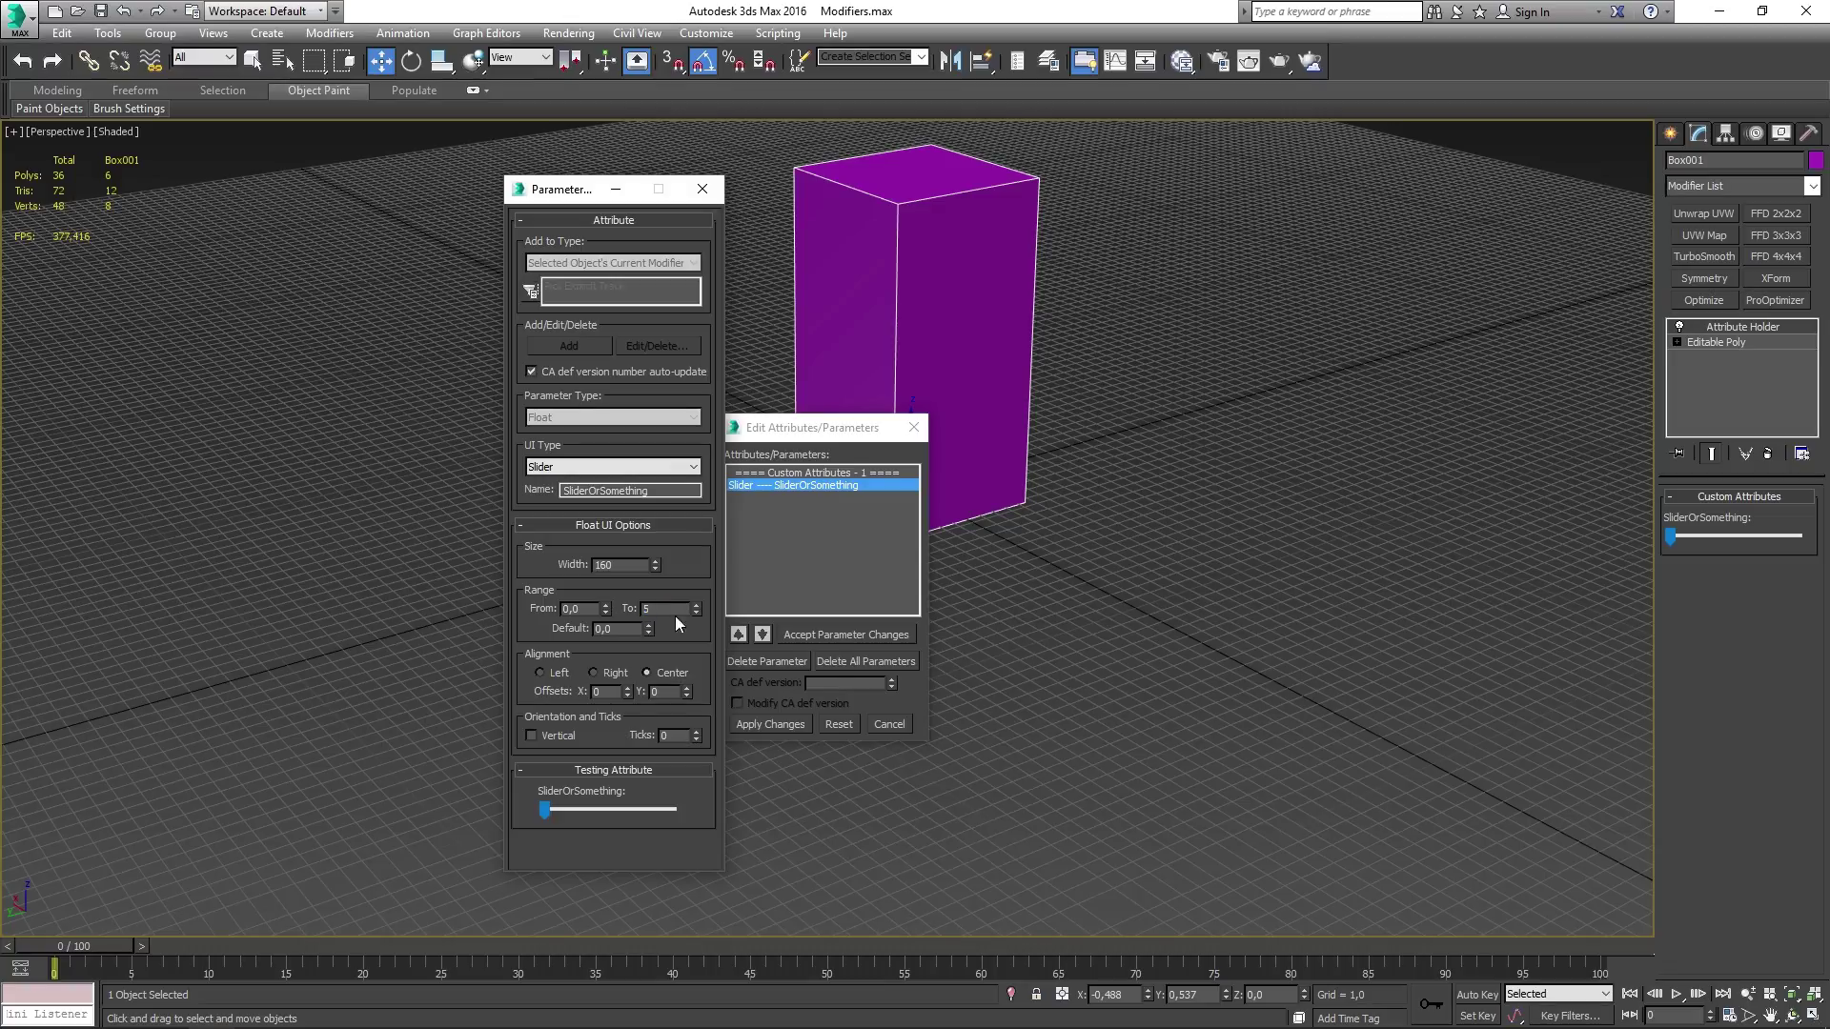
{"action": "left_click", "coordinate": [770, 724]}
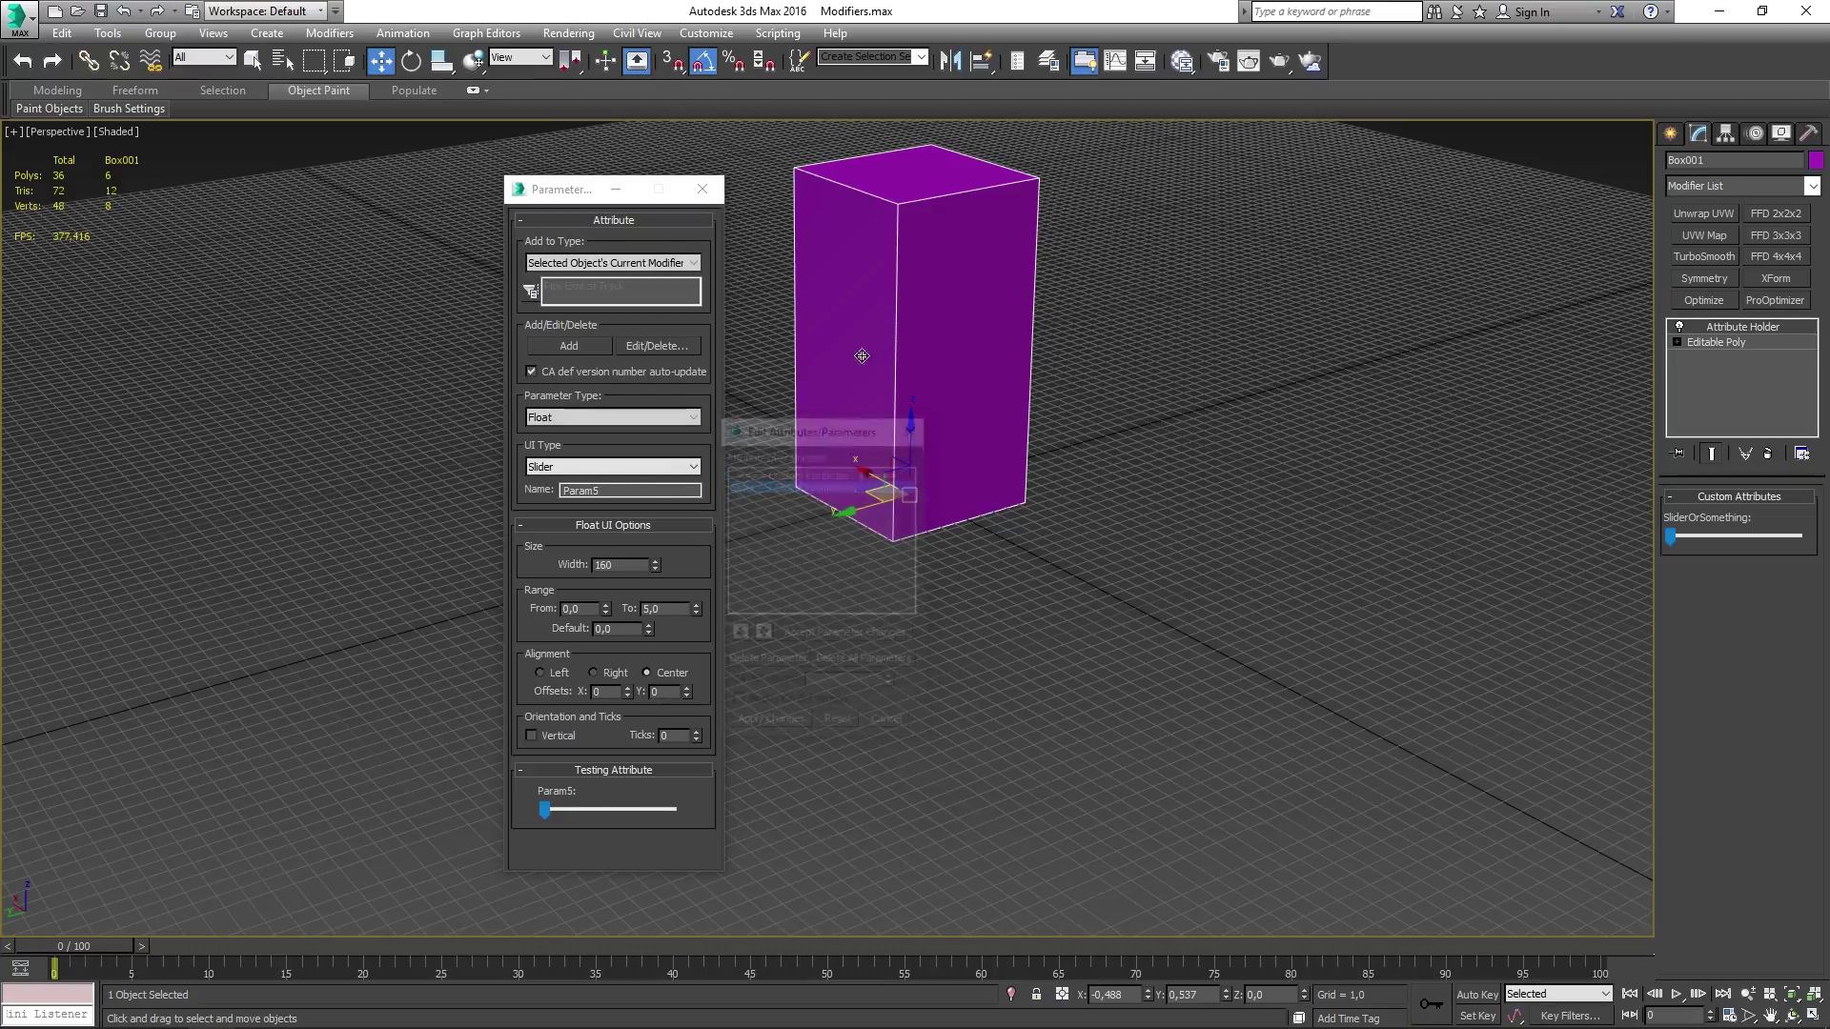
{"action": "left_click", "coordinate": [703, 189]}
{"action": "left_click_drag", "start_coordinate": [1669, 535], "coordinate": [1628, 550]}
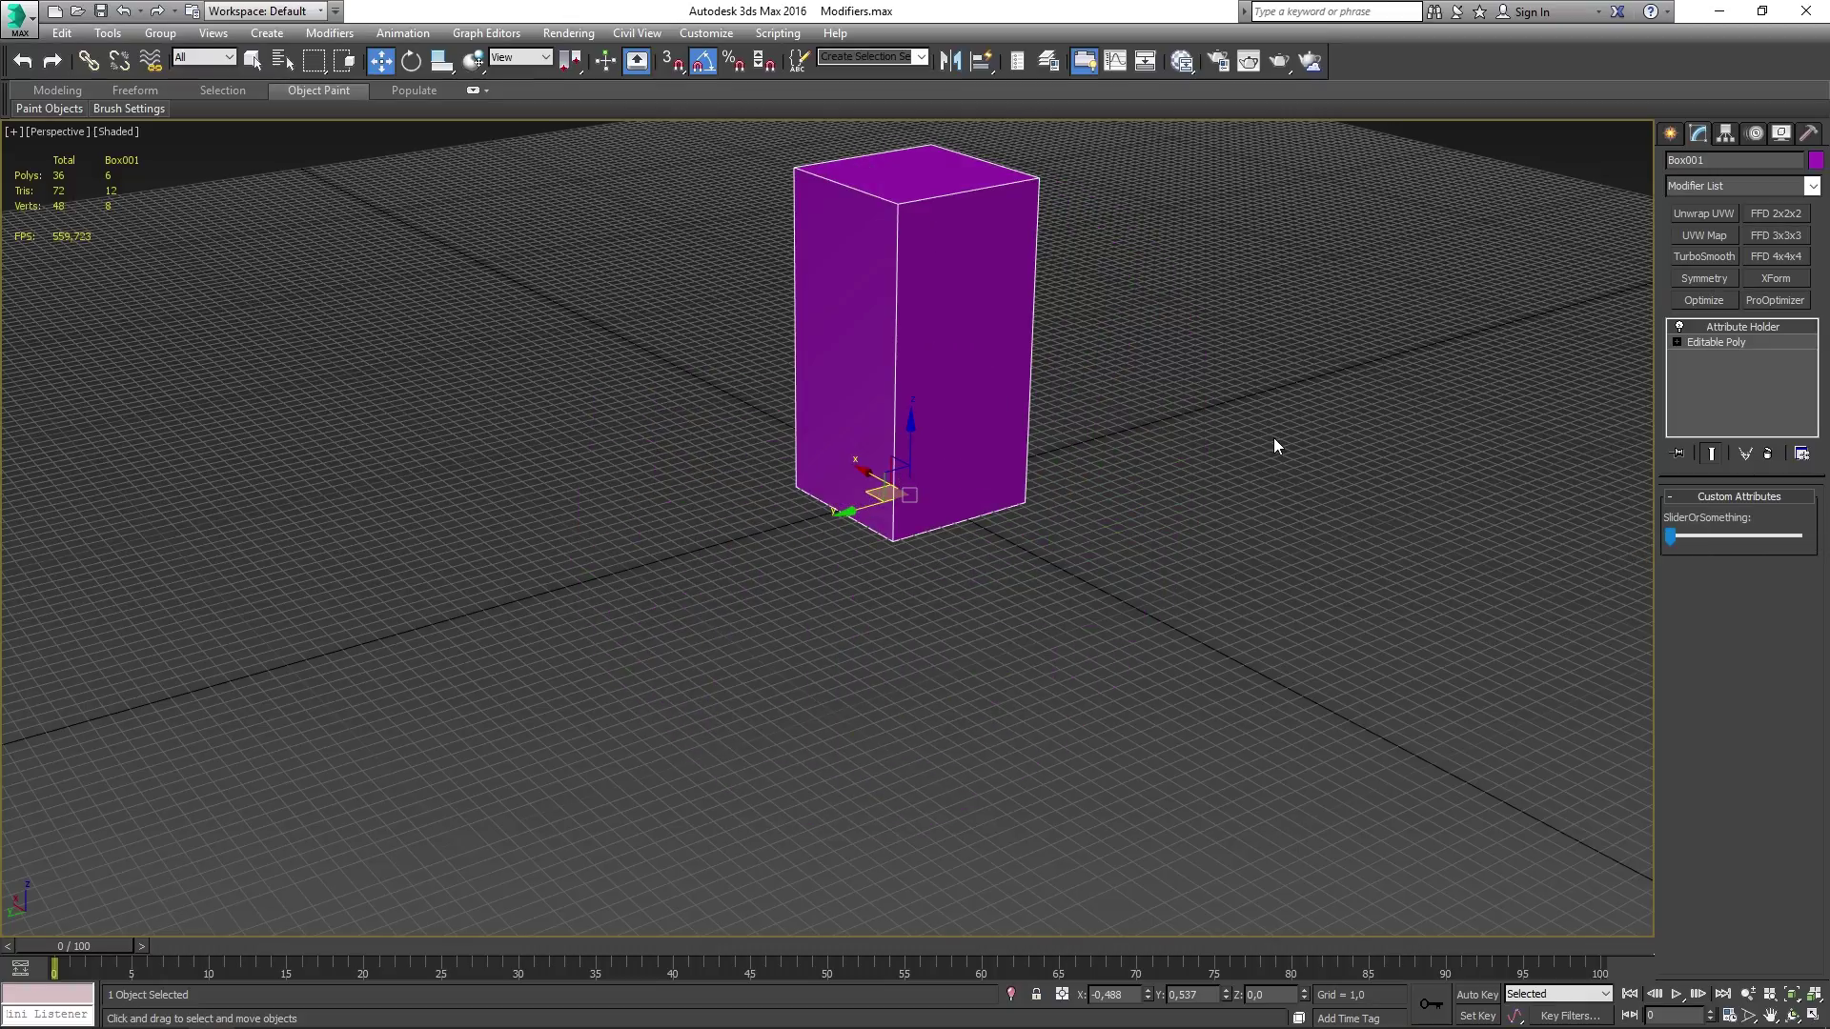
{"action": "middle_click_drag", "start_coordinate": [1273, 438], "coordinate": [1250, 604]}
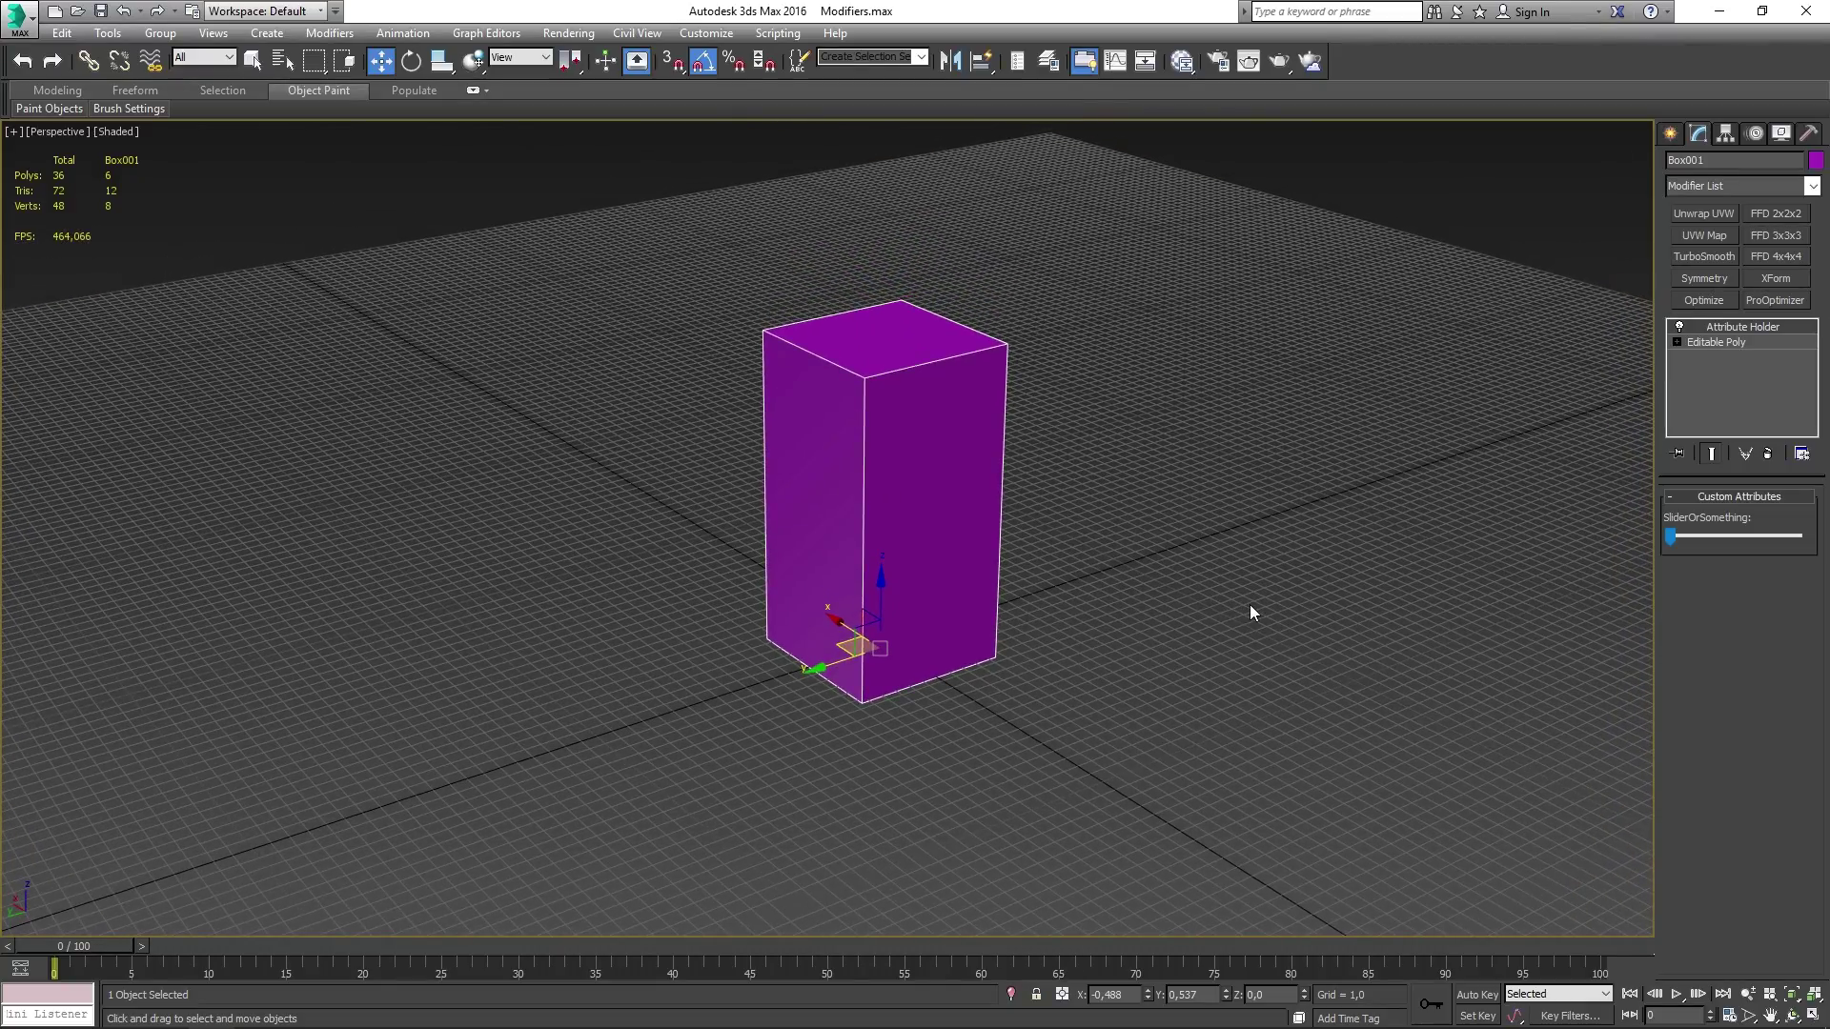